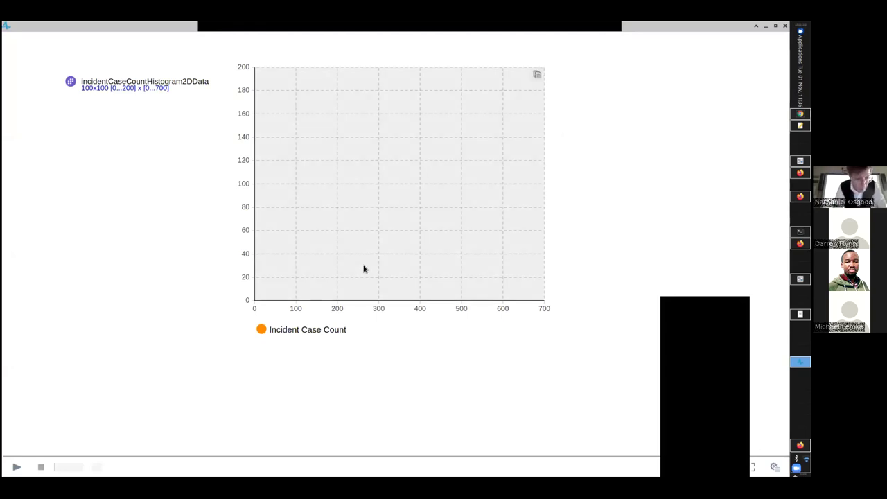
- Start the experiment's simulation runs and check the incident case count histogram against the chart in the model editor
{"action": "left_click", "coordinate": [16, 467]}
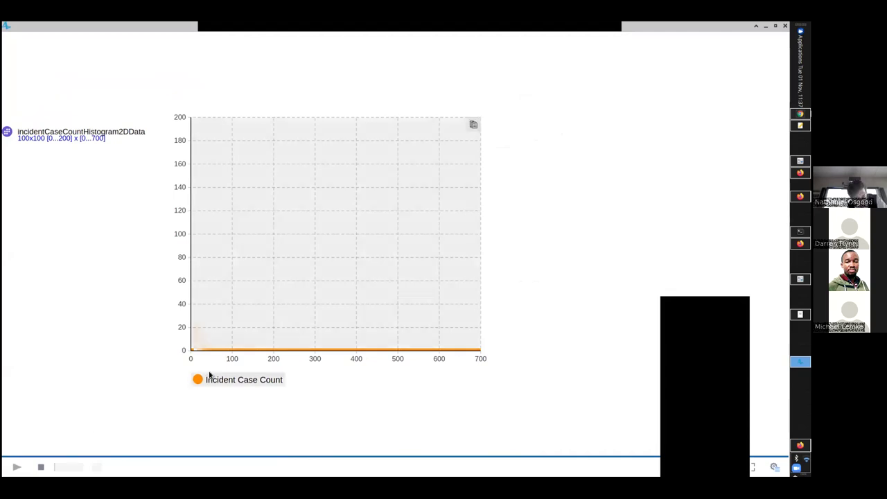
{"action": "key", "text": "alt+Tab"}
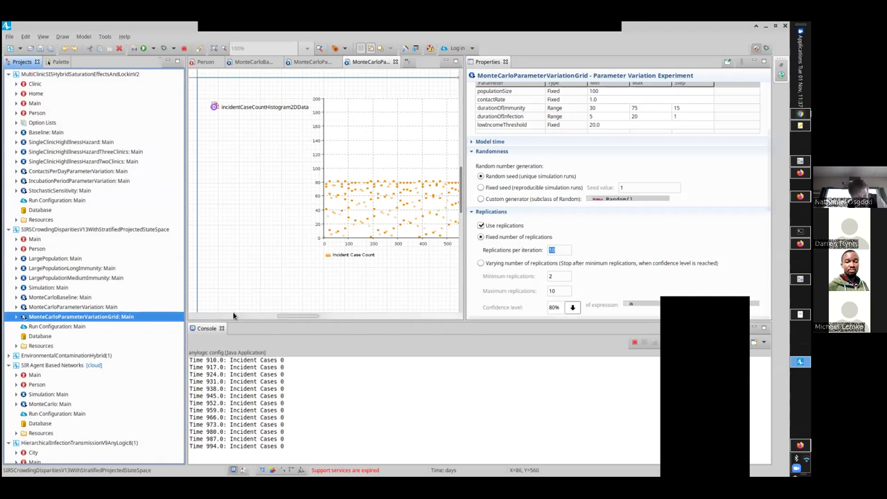
{"action": "key", "text": "alt+Tab"}
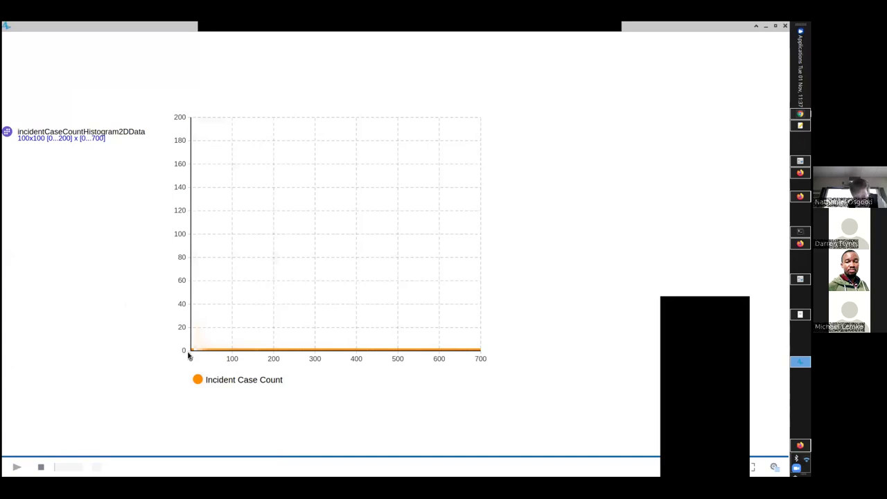
{"action": "key", "text": "alt+Tab"}
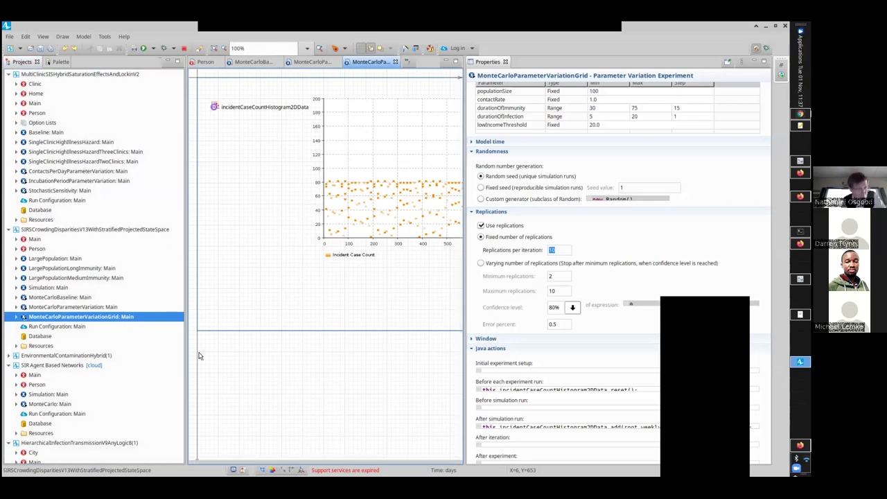
- Run the MonteCarloParameterVariationGrid experiment again and expand its model time settings
{"action": "right_click", "coordinate": [73, 319]}
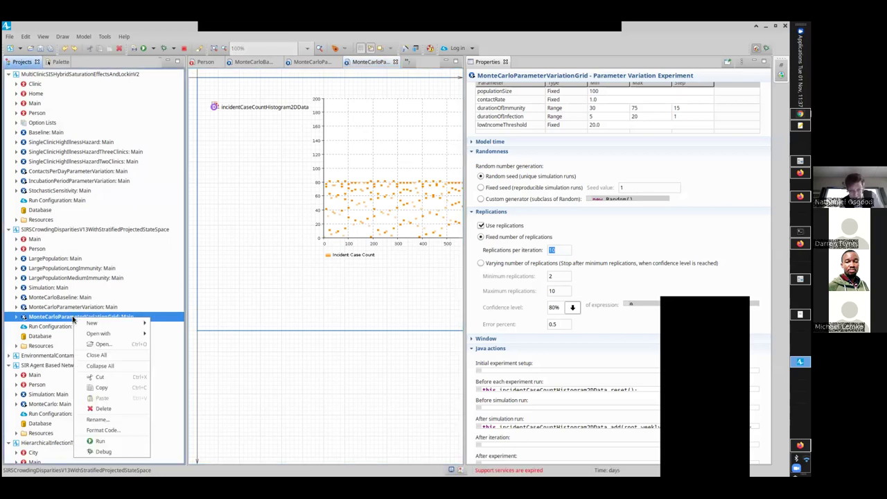
{"action": "left_click", "coordinate": [89, 439]}
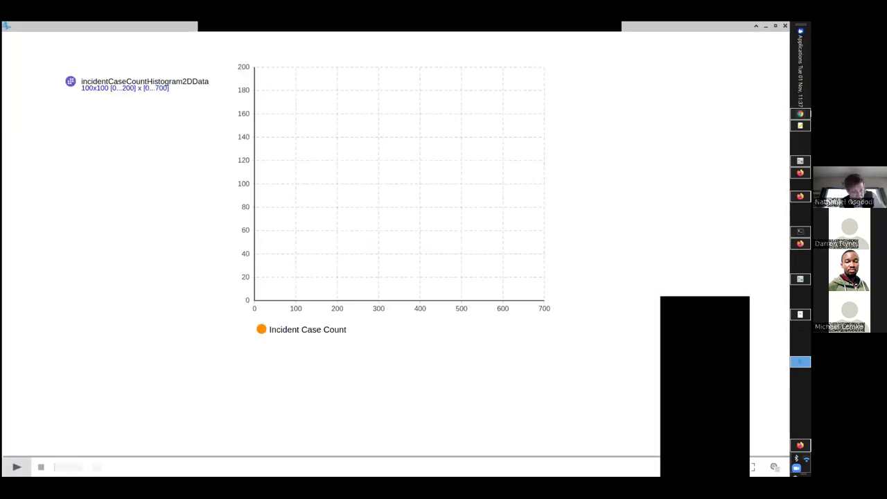
{"action": "key", "text": "alt+Tab"}
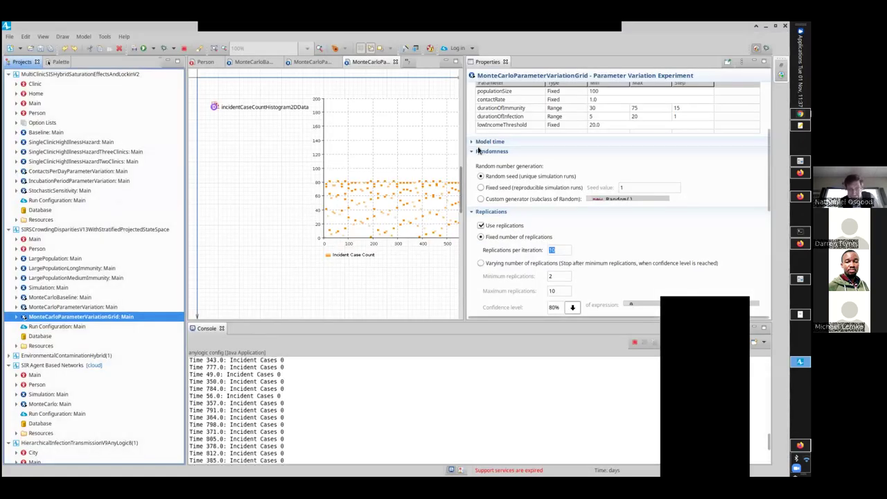
{"action": "left_click", "coordinate": [473, 142]}
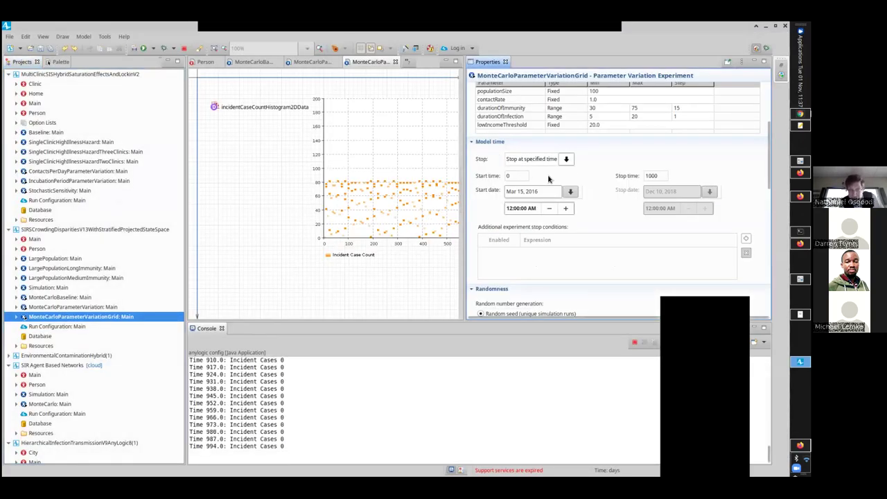
- Open the developer panel of the running experiment to check its console output, and return to the model editor
{"action": "key", "text": "alt+Tab"}
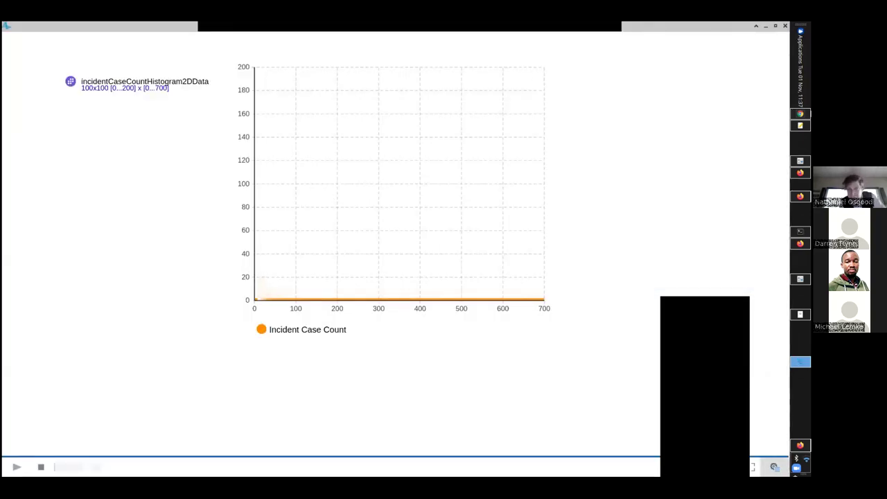
{"action": "left_click", "coordinate": [774, 467]}
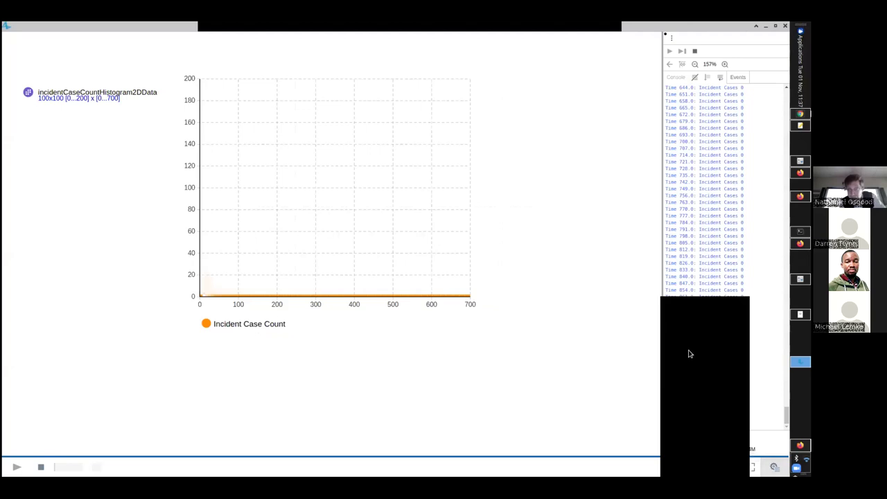
{"action": "key", "text": "alt+Tab"}
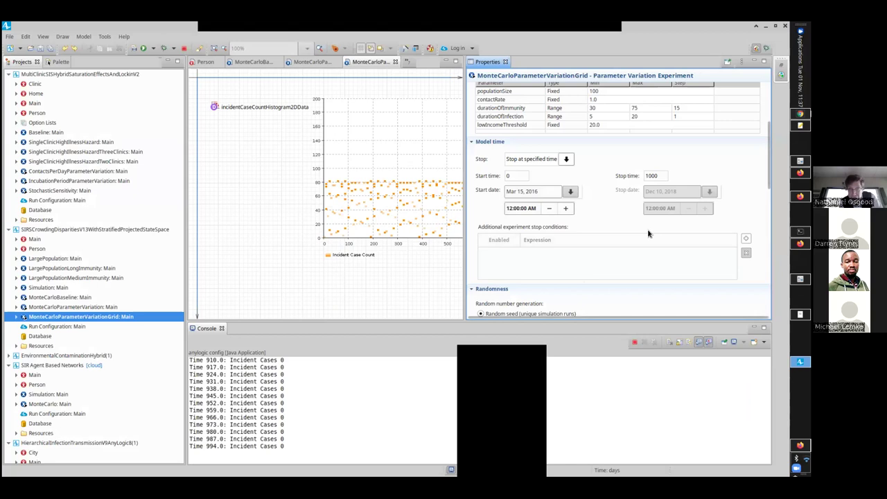
- Examine the grid experiment's parameter ranges, model time and replications, and compare the parameters of MonteCarloBaseline and MonteCarloParameterVariation
{"action": "scroll", "coordinate": [648, 234], "scroll_direction": "up", "scroll_amount": 4}
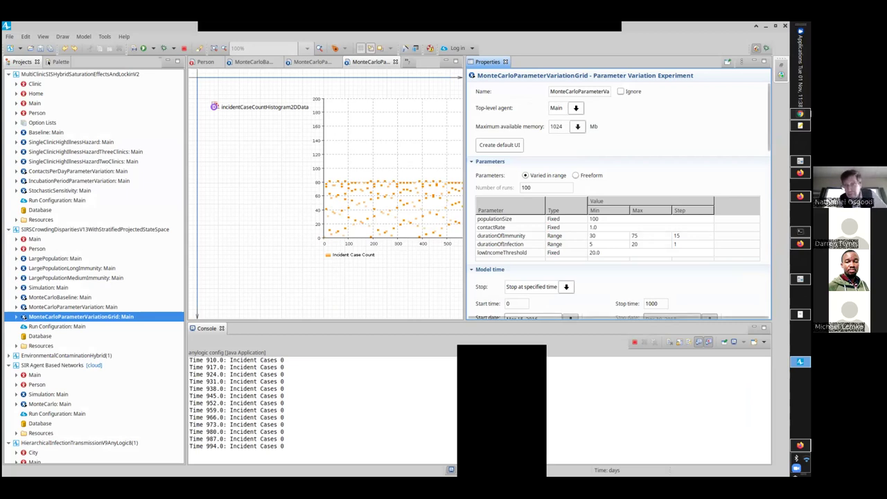
{"action": "scroll", "coordinate": [617, 201], "scroll_direction": "down", "scroll_amount": 3}
{"action": "scroll", "coordinate": [617, 201], "scroll_direction": "down", "scroll_amount": 5}
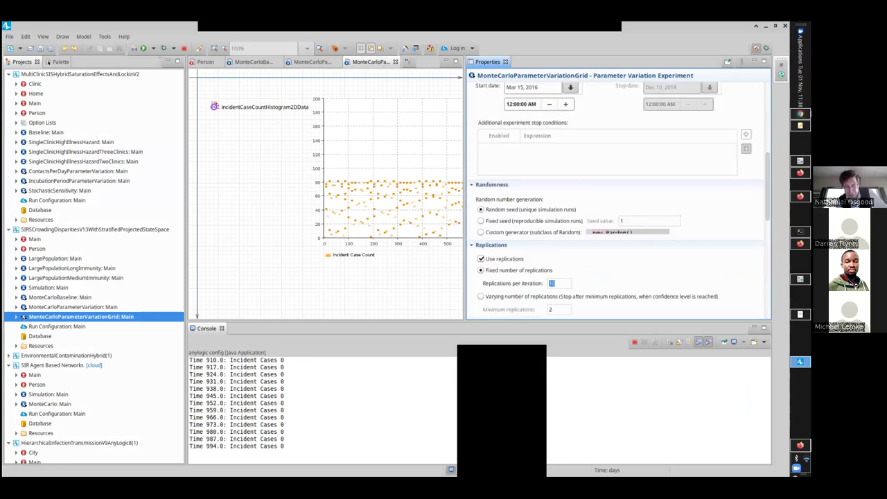
{"action": "scroll", "coordinate": [617, 201], "scroll_direction": "up", "scroll_amount": 2}
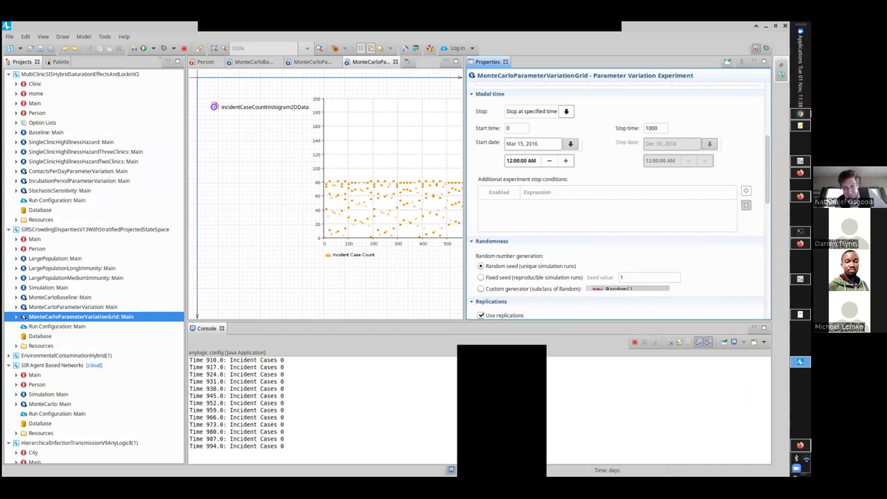
{"action": "scroll", "coordinate": [669, 147], "scroll_direction": "up", "scroll_amount": 5}
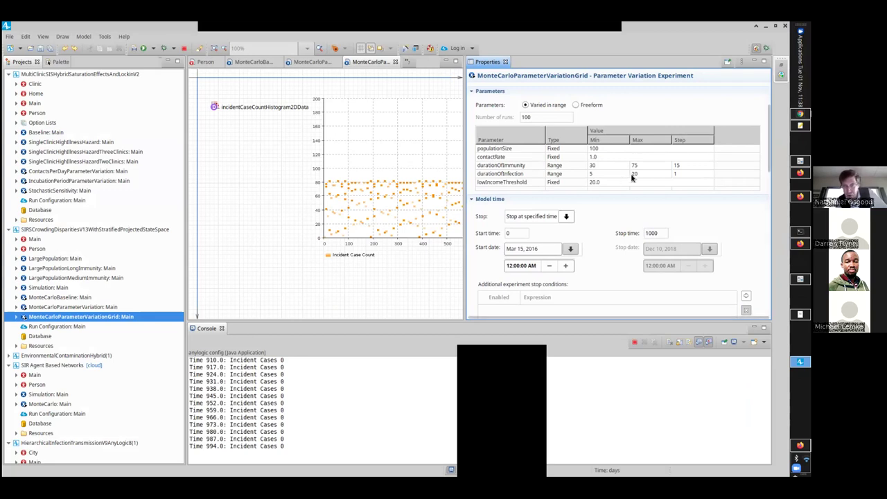
{"action": "left_click", "coordinate": [676, 167]}
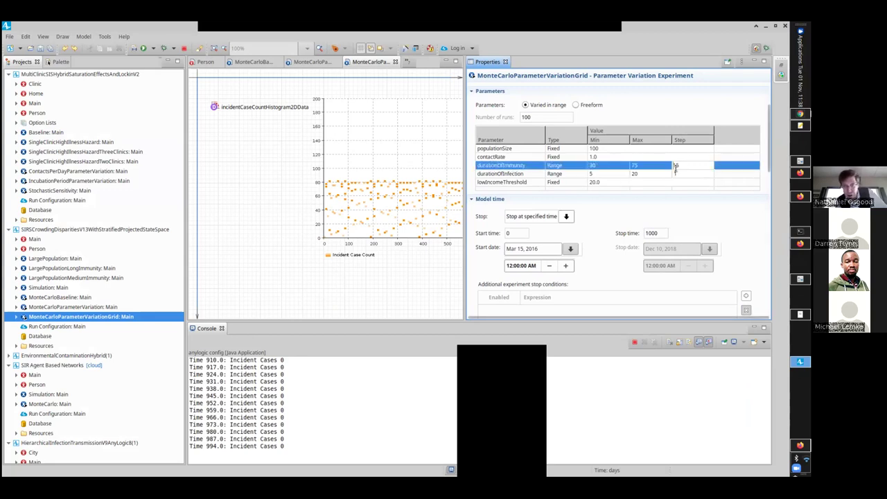
{"action": "left_click", "coordinate": [629, 175]}
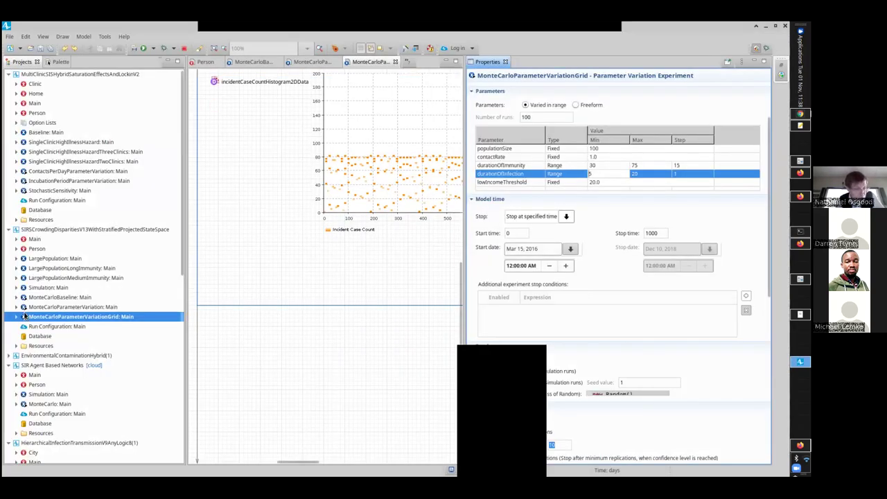
{"action": "left_click", "coordinate": [49, 297]}
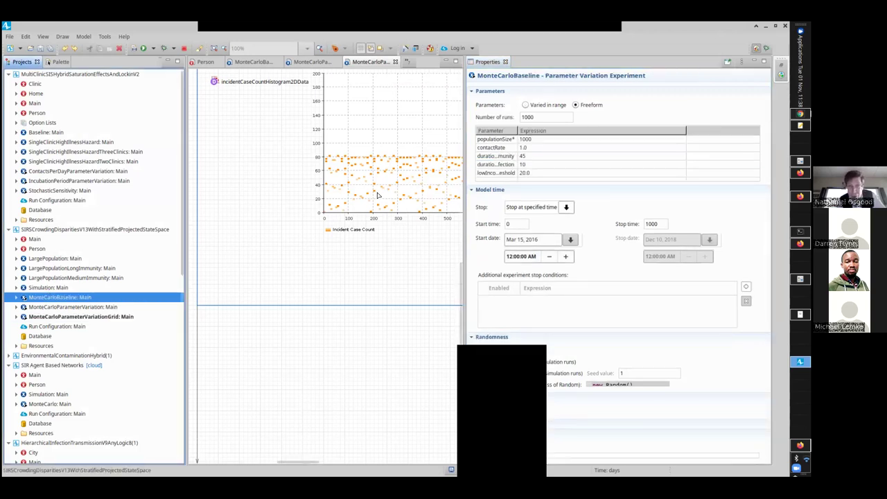
{"action": "left_click", "coordinate": [73, 307]}
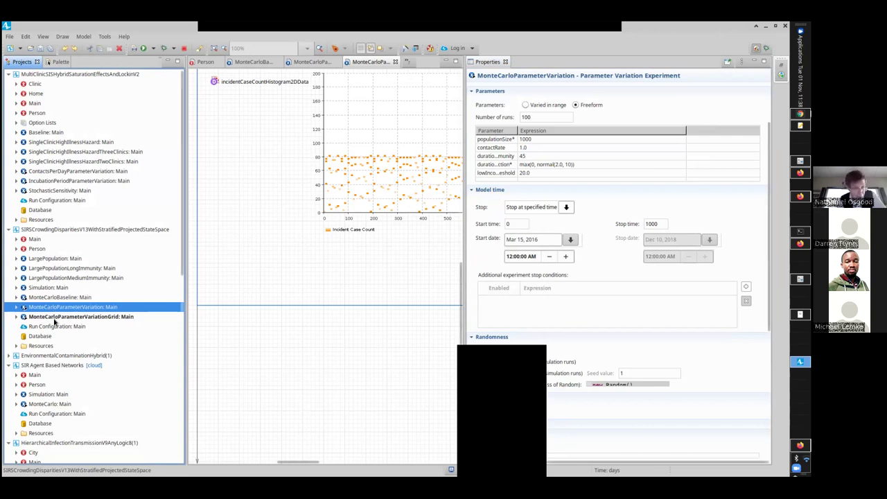
- Duplicate the MonteCarloParameterVariationGrid experiment within the SIRSCrowdingDisparitiesV13WithStratifiedProjectedStateSpace model
{"action": "right_click", "coordinate": [55, 319]}
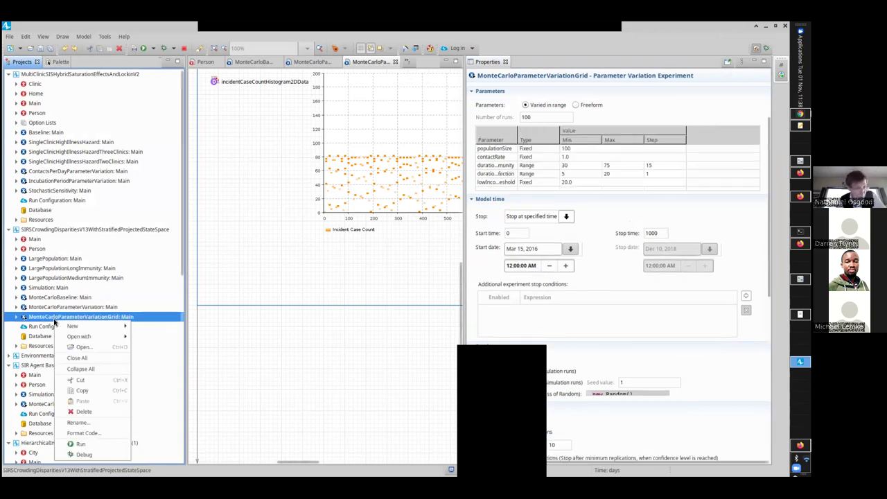
{"action": "left_click", "coordinate": [82, 390]}
{"action": "right_click", "coordinate": [63, 231]}
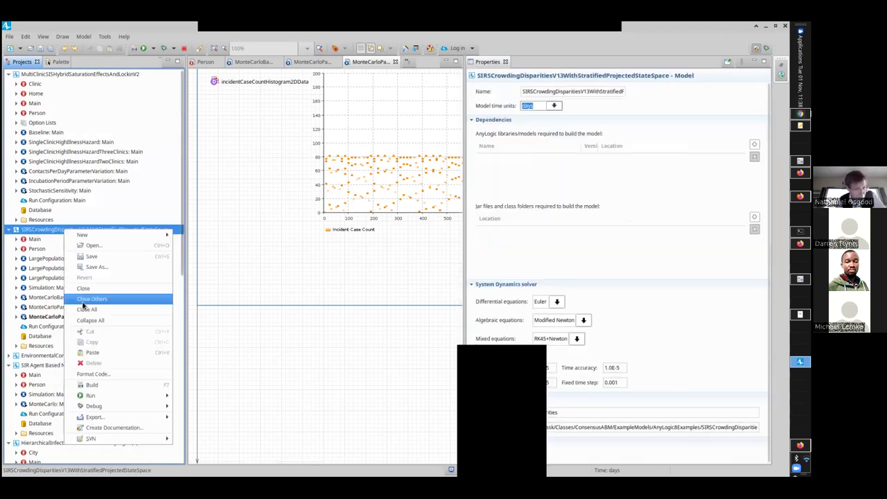
{"action": "left_click", "coordinate": [84, 355]}
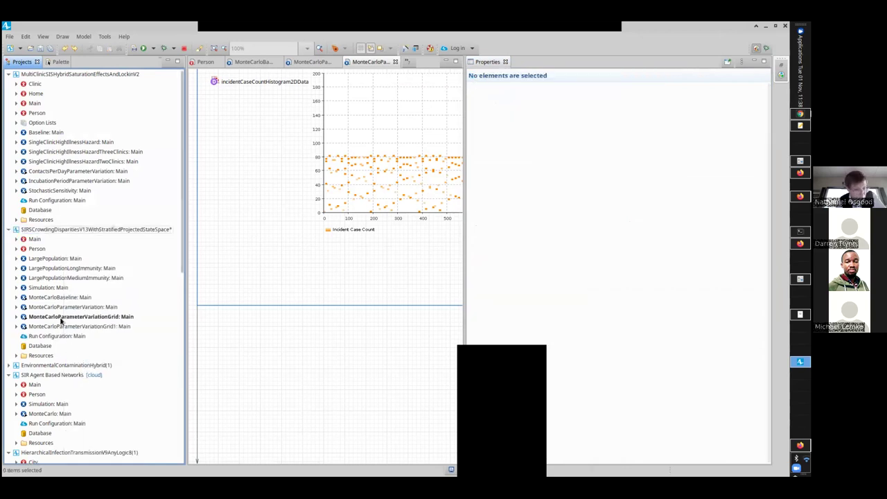
- Rename the duplicated experiment as UniversityMonteCarloParameterVariationGrid
{"action": "left_click", "coordinate": [62, 327]}
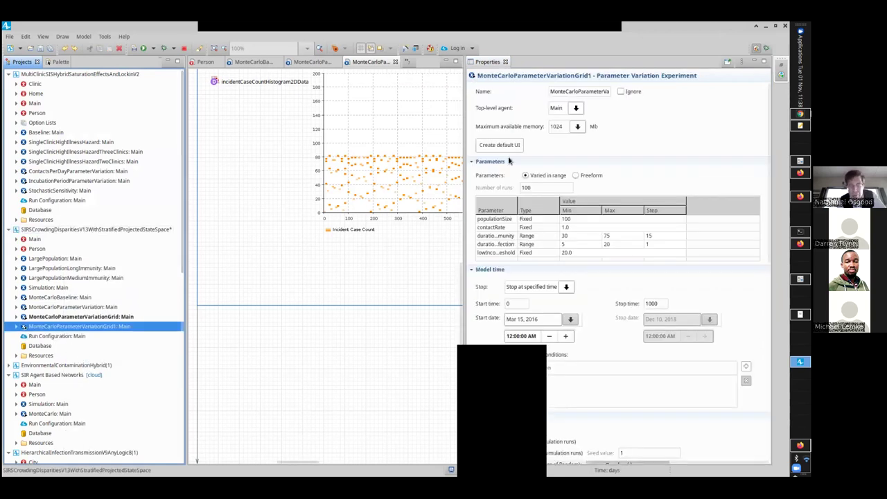
{"action": "left_click", "coordinate": [576, 91]}
{"action": "key", "text": "End"}
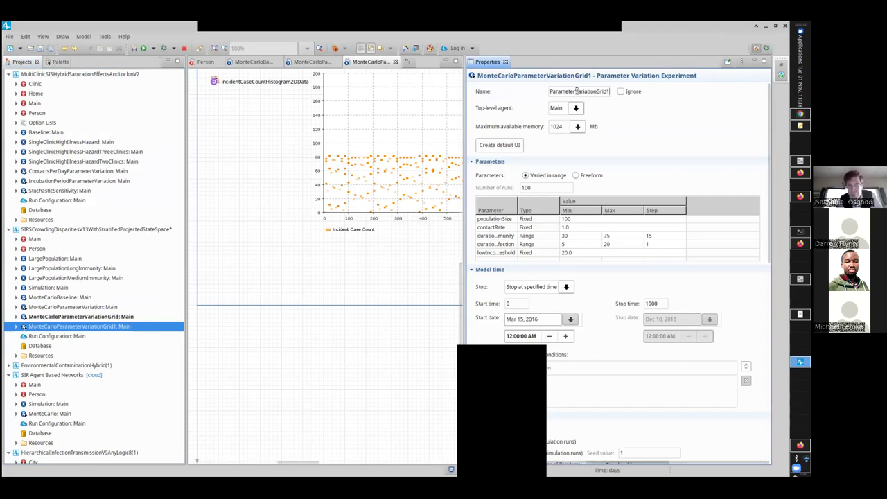
{"action": "key", "text": "BackSpace"}
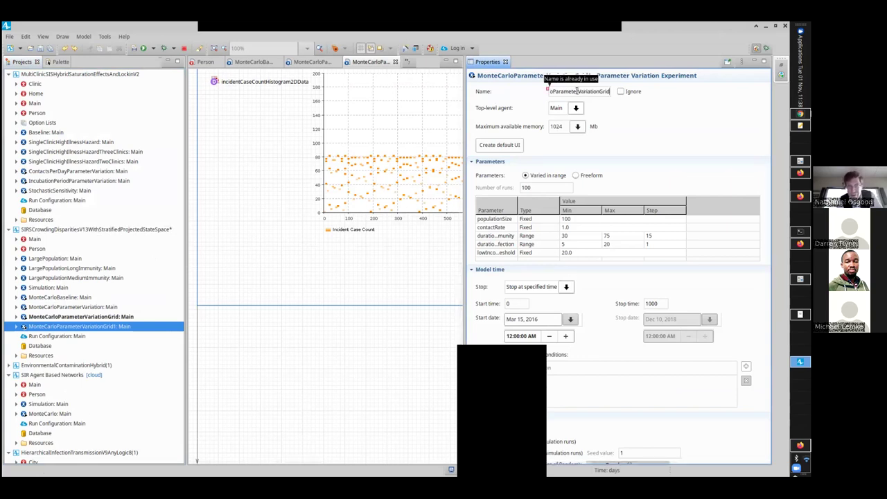
{"action": "type", "text": "SingMonteCarloParamet"}
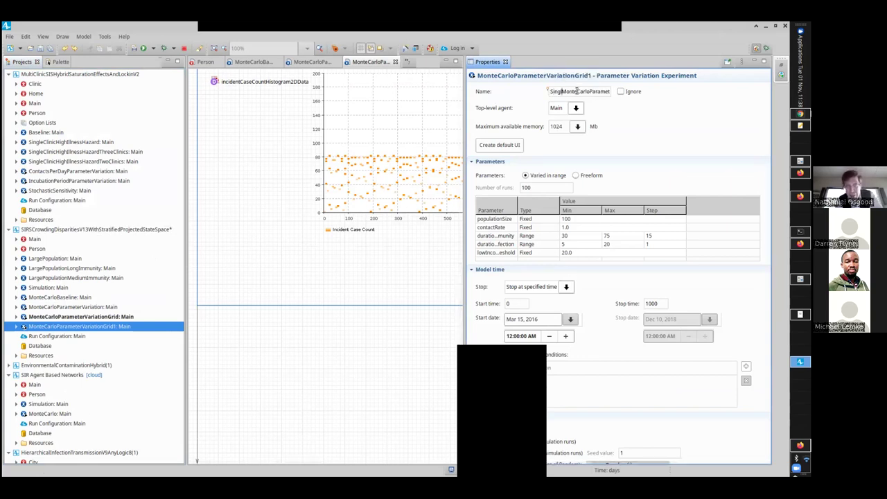
{"action": "key", "text": "BackSpace"}
{"action": "key", "text": "BackSpace"}
{"action": "key", "text": "BackSpace"}
{"action": "key", "text": "BackSpace"}
{"action": "type", "text": "University"}
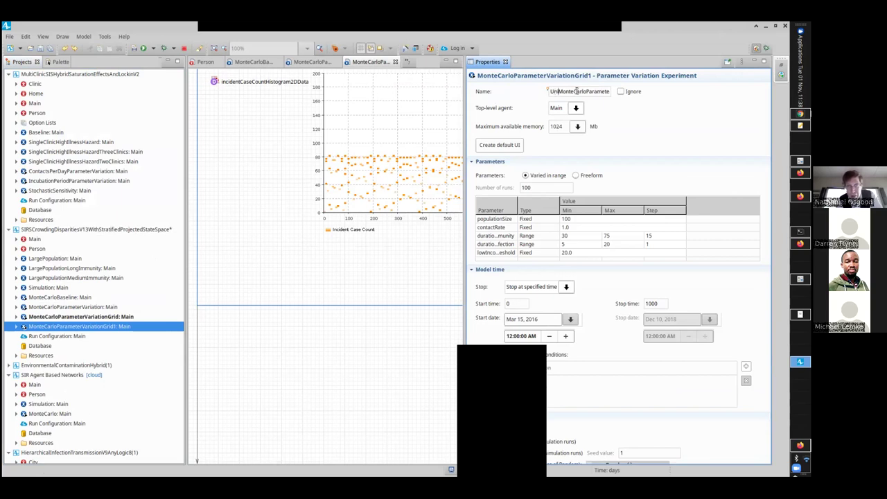
{"action": "key", "text": "Return"}
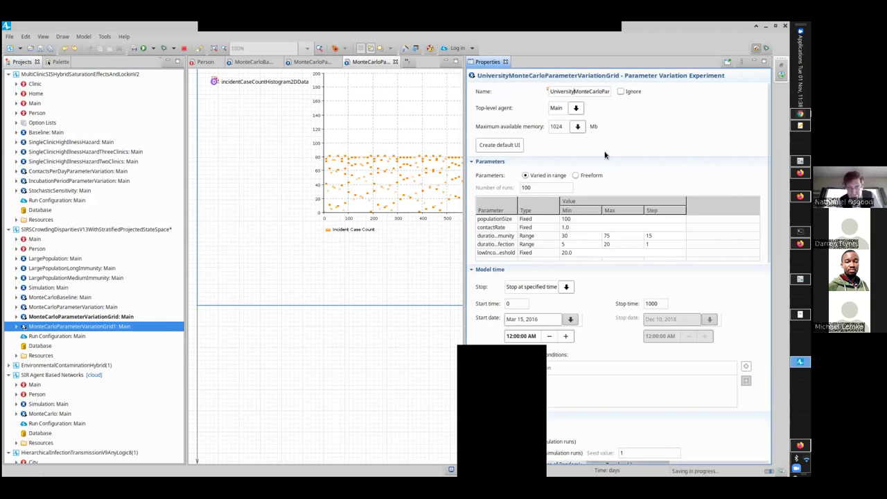
- Set the durationOfImmunity parameter's type to Fixed, save the model, and widen the parameter name column
{"action": "left_click", "coordinate": [567, 236]}
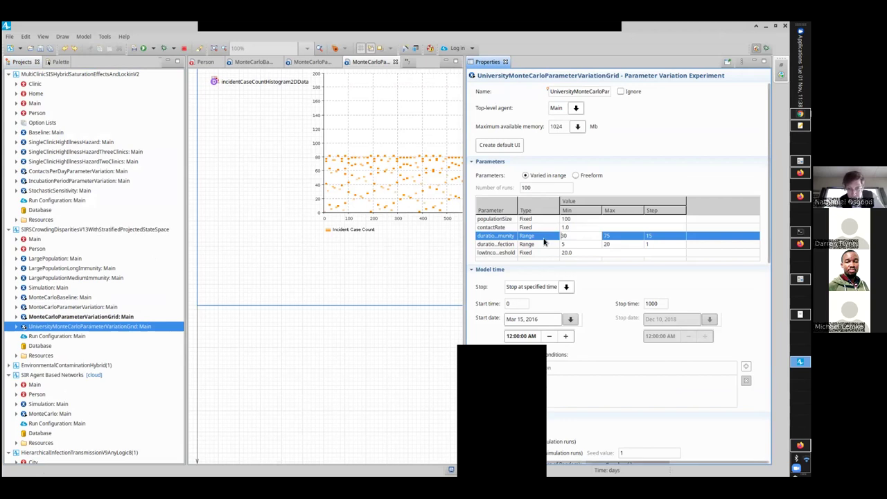
{"action": "left_click", "coordinate": [547, 239]}
{"action": "left_click", "coordinate": [550, 236]}
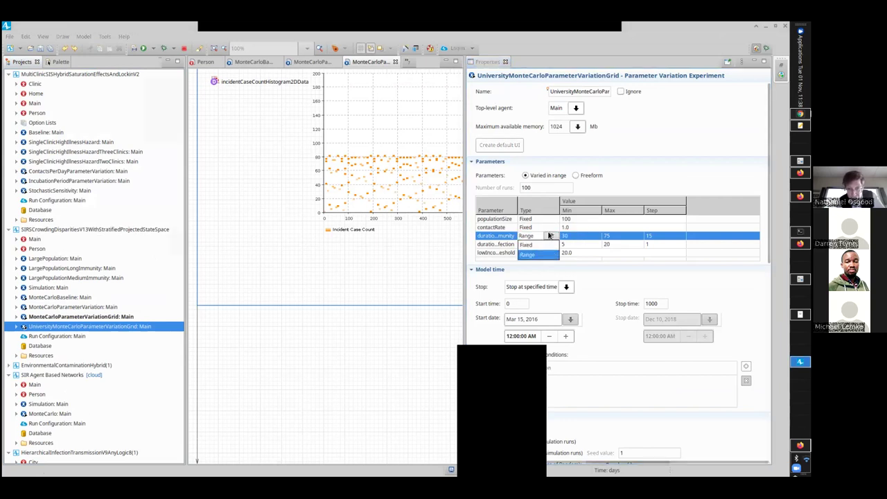
{"action": "left_click", "coordinate": [534, 247]}
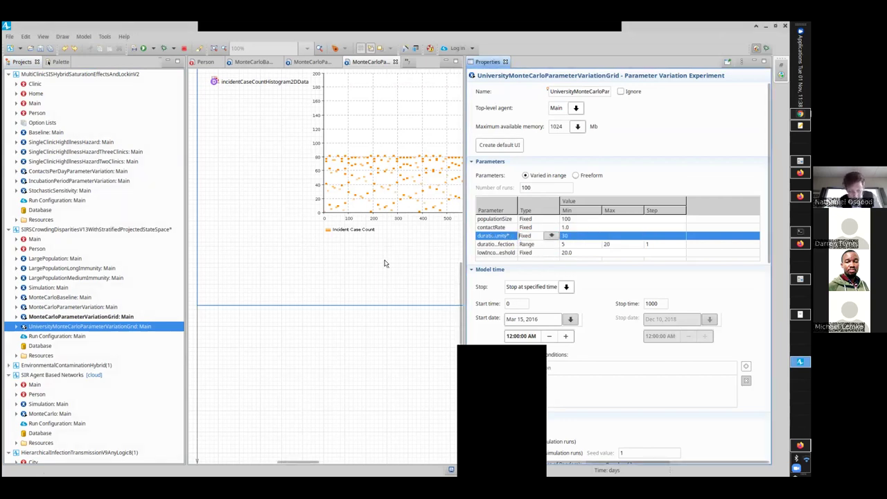
{"action": "key", "text": "ctrl+s"}
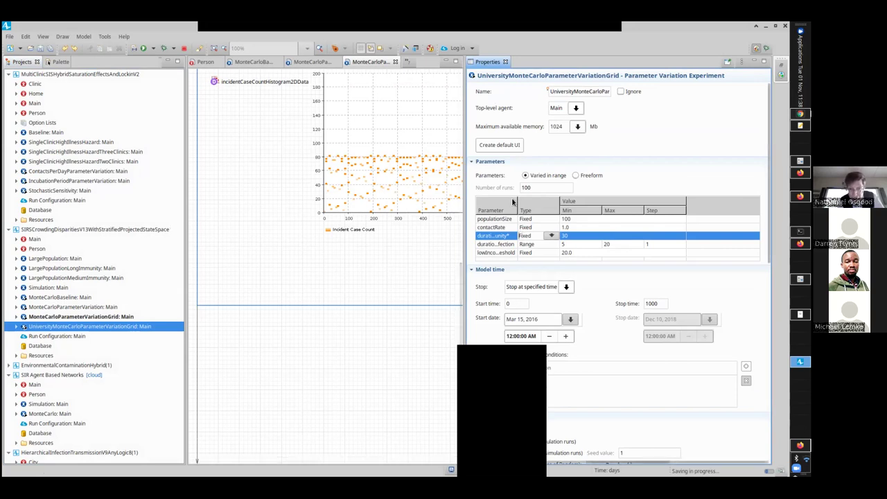
{"action": "left_click_drag", "start_coordinate": [518, 201], "coordinate": [573, 201]}
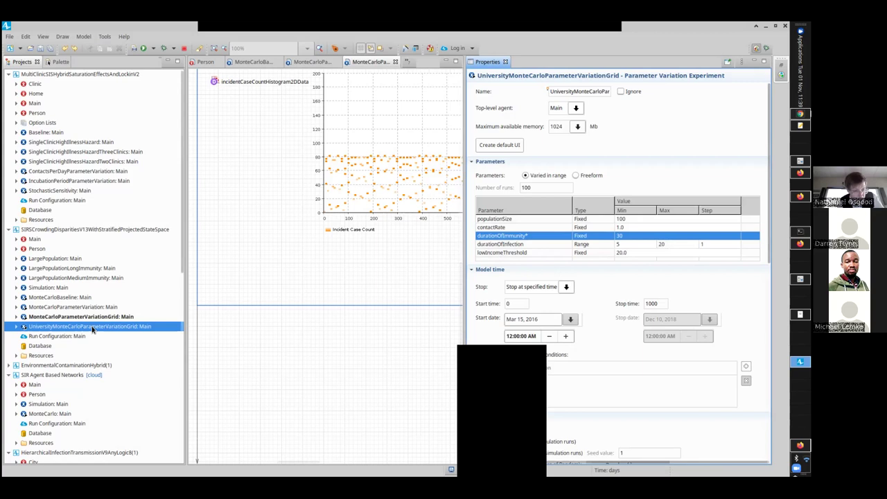
- Launch the UniversityMonteCarloParameterVariationGrid experiment
{"action": "right_click", "coordinate": [92, 329]}
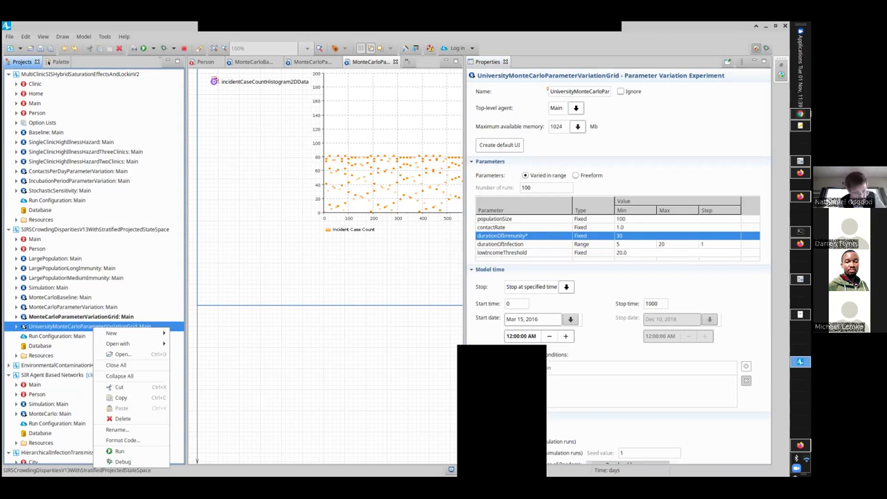
{"action": "left_click", "coordinate": [136, 451]}
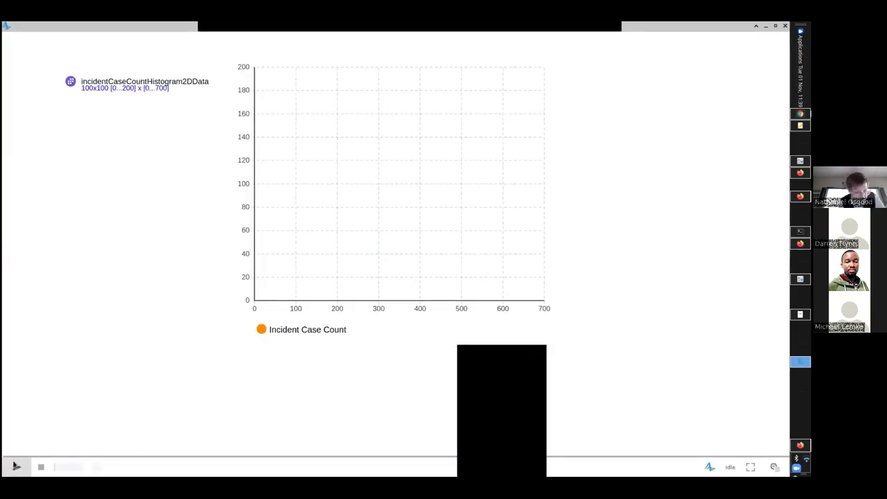
- Run the opened university experiment, and launch and run the original MonteCarloParameterVariationGrid experiment for comparison
{"action": "left_click", "coordinate": [16, 466]}
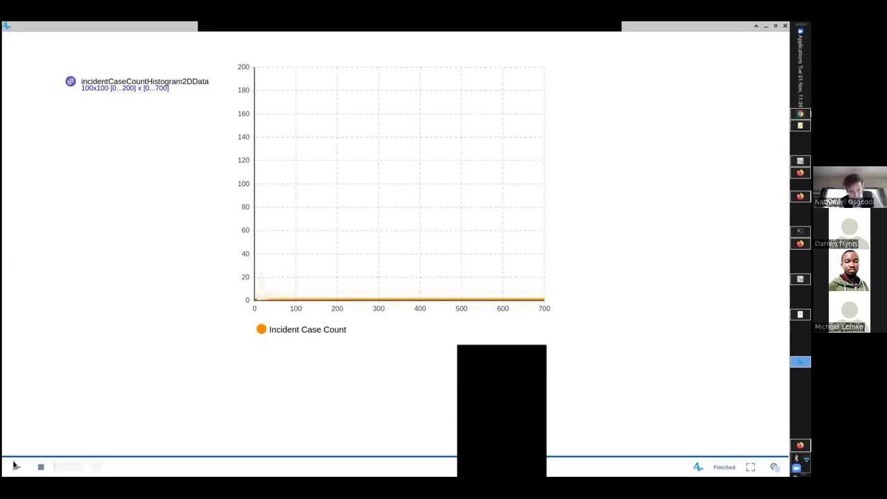
{"action": "key", "text": "alt+Tab"}
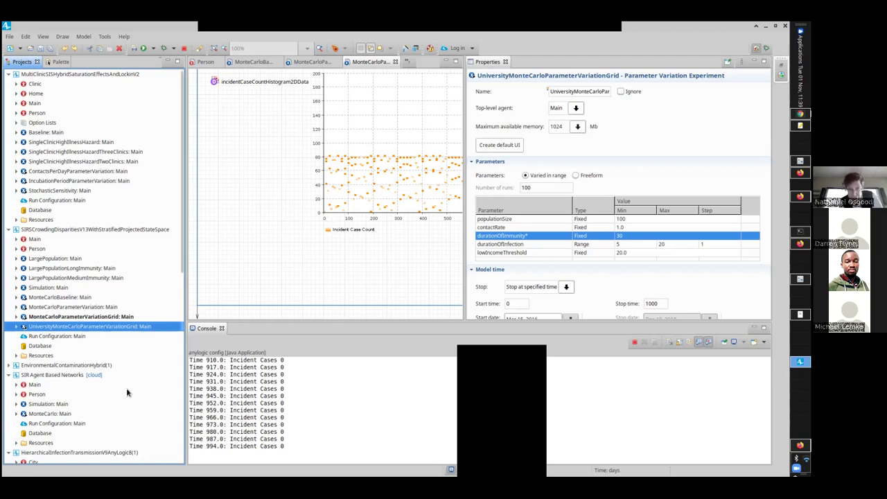
{"action": "right_click", "coordinate": [44, 317]}
{"action": "left_click", "coordinate": [66, 439]}
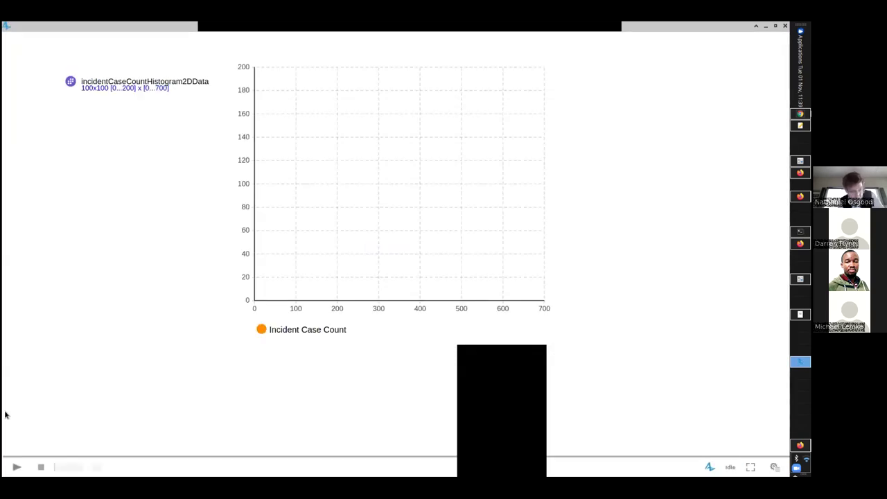
{"action": "left_click", "coordinate": [17, 468]}
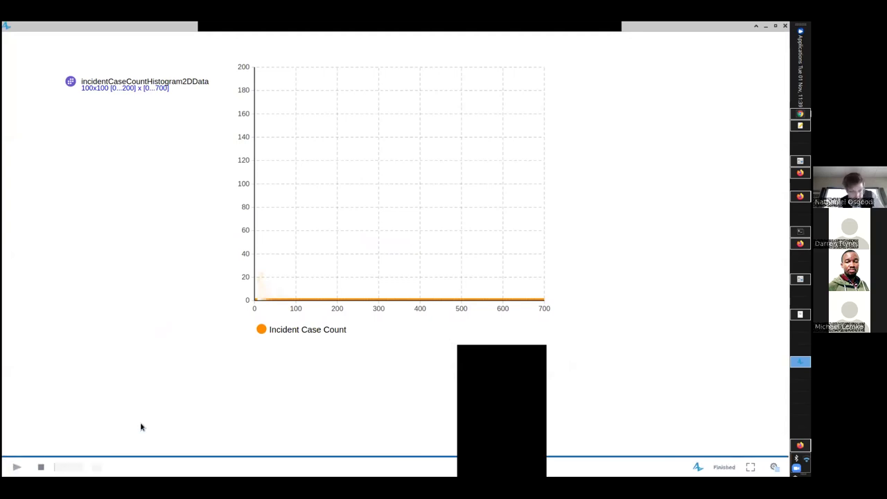
{"action": "key", "text": "alt+Tab"}
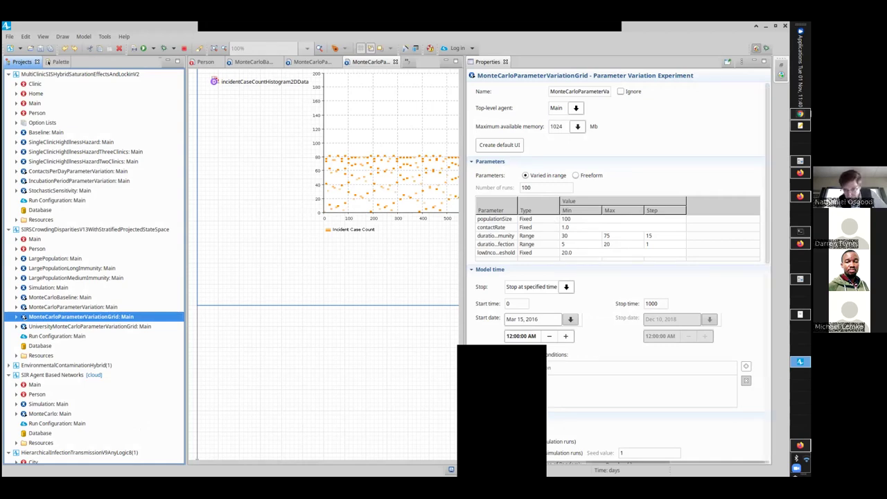
- Set MonteCarloParameterVariationGrid's replications per iteration to 100 and run the experiment again
{"action": "scroll", "coordinate": [617, 277], "scroll_direction": "down", "scroll_amount": 5}
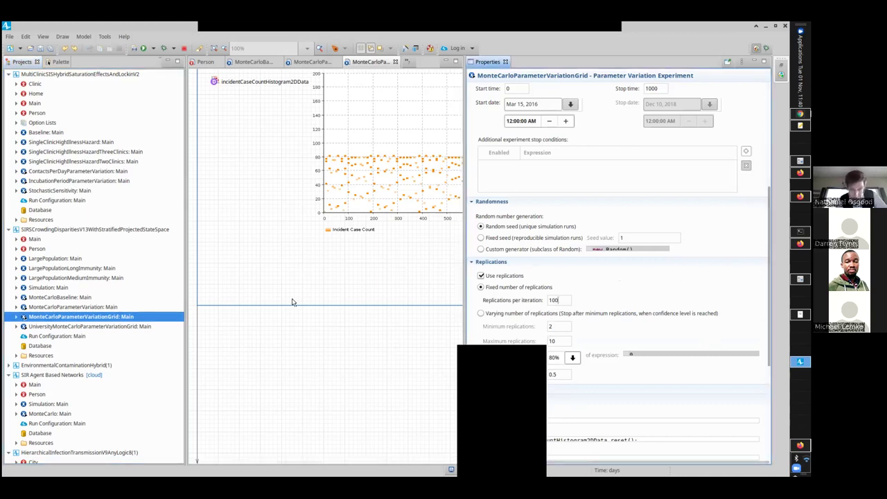
{"action": "right_click", "coordinate": [92, 316]}
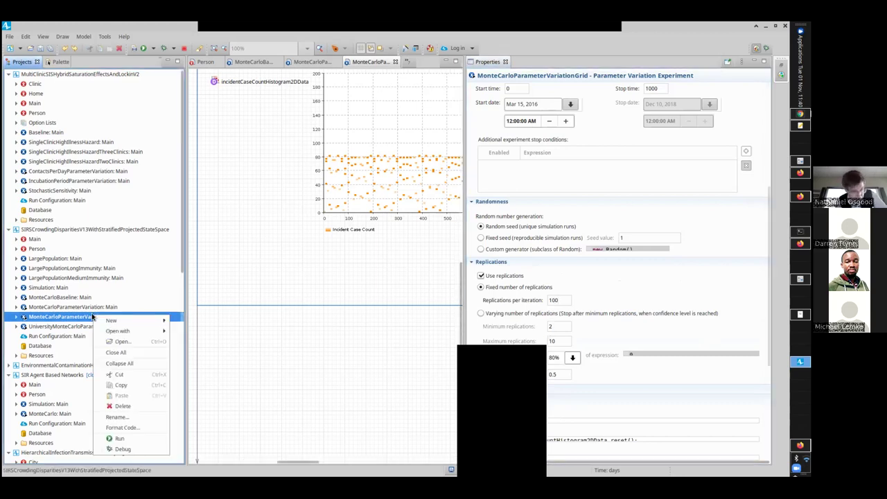
{"action": "left_click", "coordinate": [114, 437]}
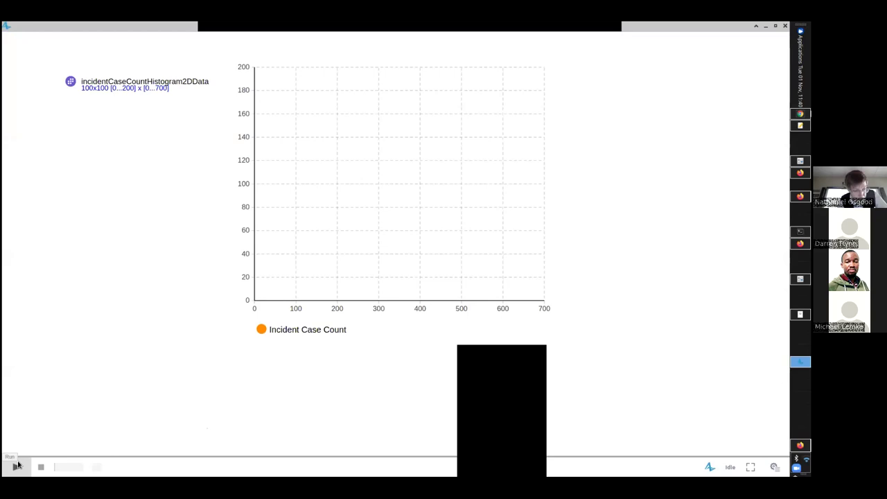
{"action": "left_click", "coordinate": [17, 465]}
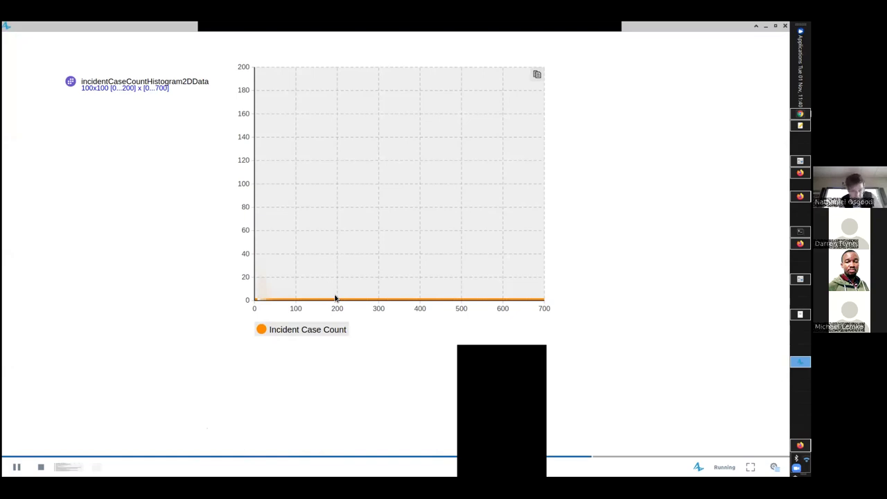
{"action": "key", "text": "alt+Tab"}
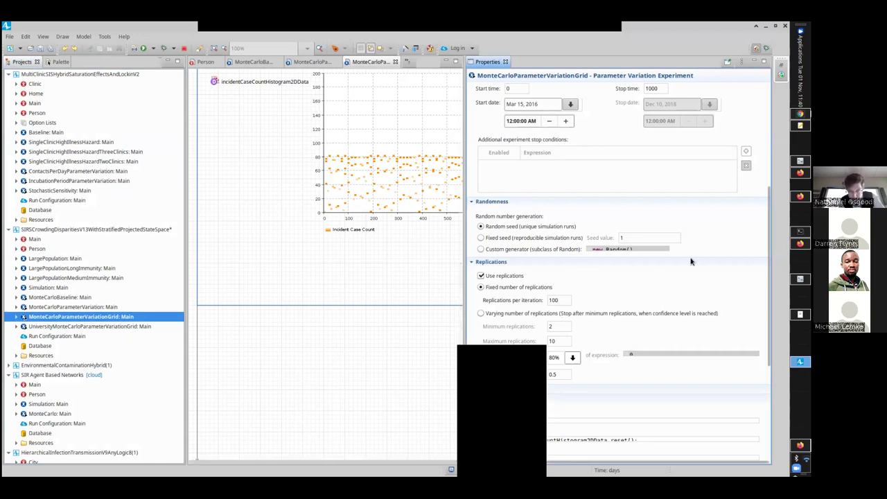
- Set the replications per iteration of MonteCarloParameterVariationGrid to 10 and save the model
{"action": "scroll", "coordinate": [617, 271], "scroll_direction": "down", "scroll_amount": 4}
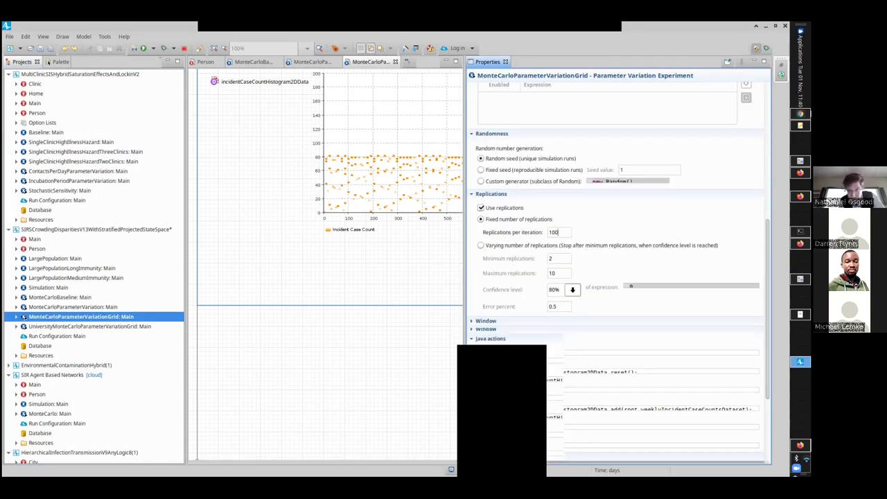
{"action": "scroll", "coordinate": [617, 270], "scroll_direction": "up", "scroll_amount": 9}
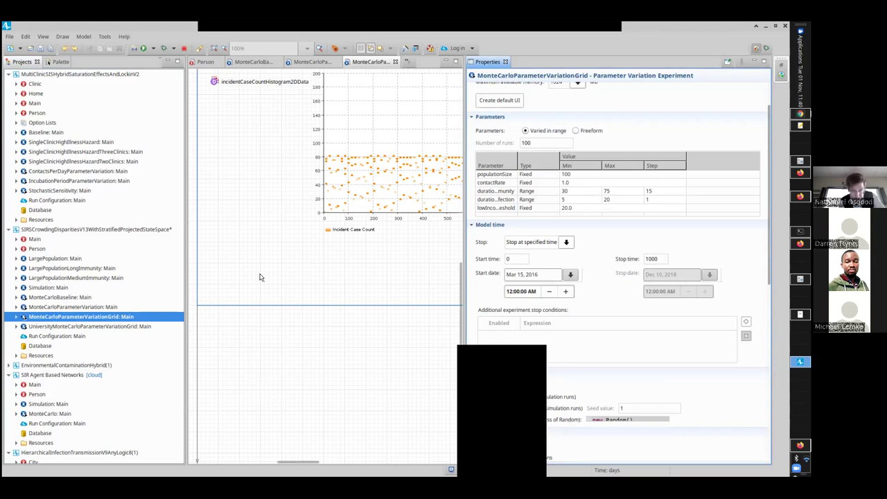
{"action": "scroll", "coordinate": [617, 270], "scroll_direction": "down", "scroll_amount": 4}
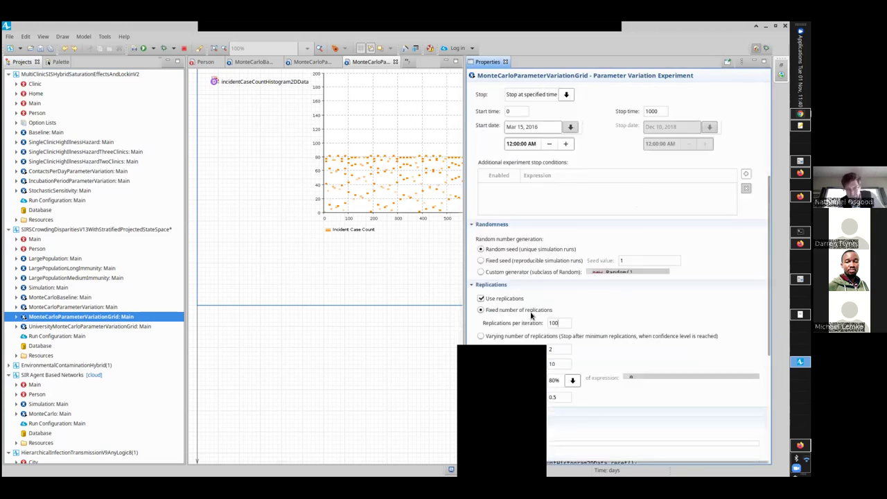
{"action": "key", "text": "BackSpace"}
{"action": "key", "text": "ctrl+s"}
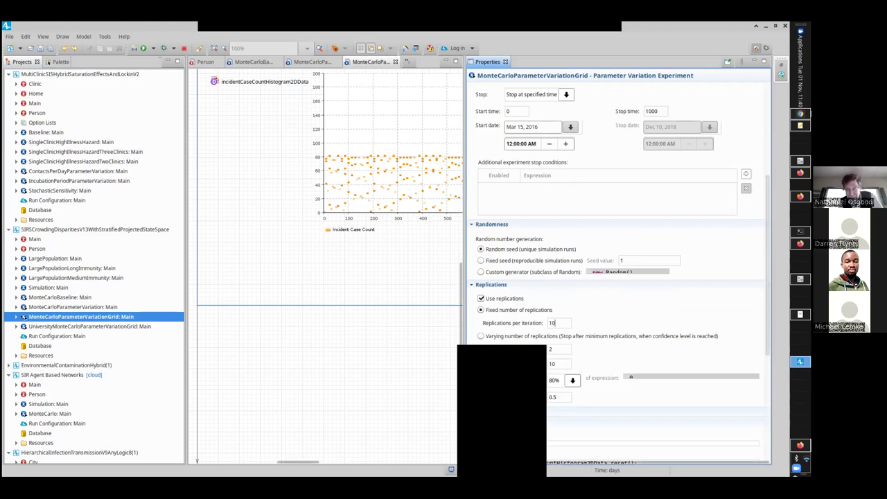
- Check the population size in the Simulation experiment and set MonteCarloParameterVariationGrid's populationSize to 1000
{"action": "scroll", "coordinate": [510, 298], "scroll_direction": "up", "scroll_amount": 4}
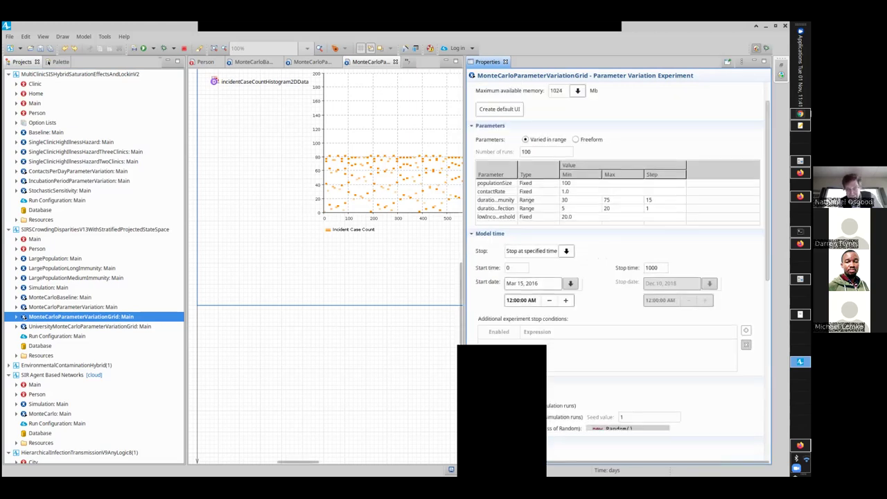
{"action": "left_click", "coordinate": [586, 183]}
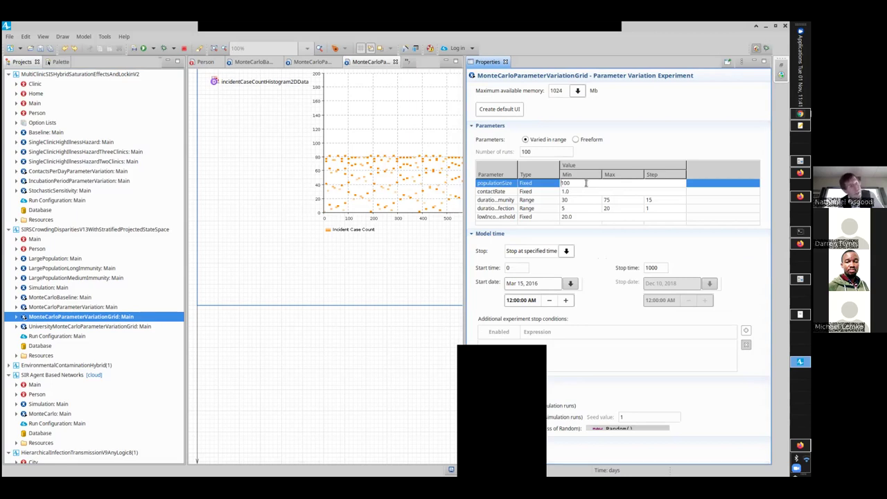
{"action": "left_click", "coordinate": [57, 289]}
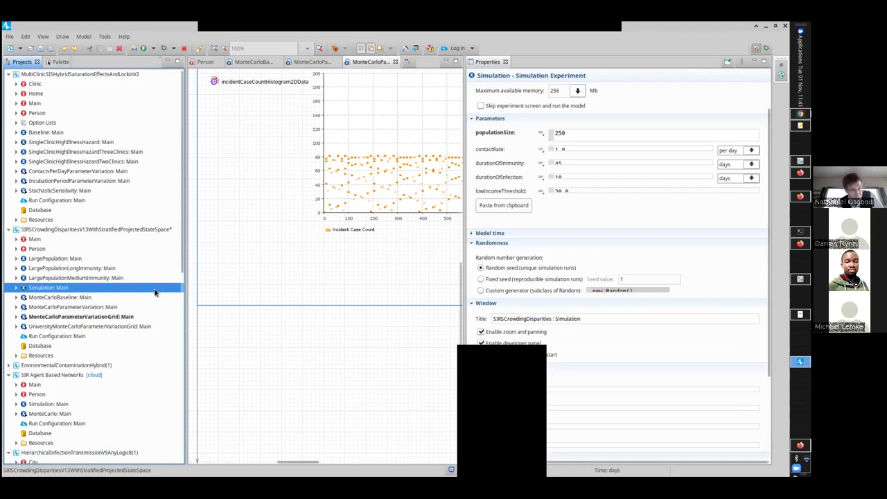
{"action": "left_click", "coordinate": [41, 261]}
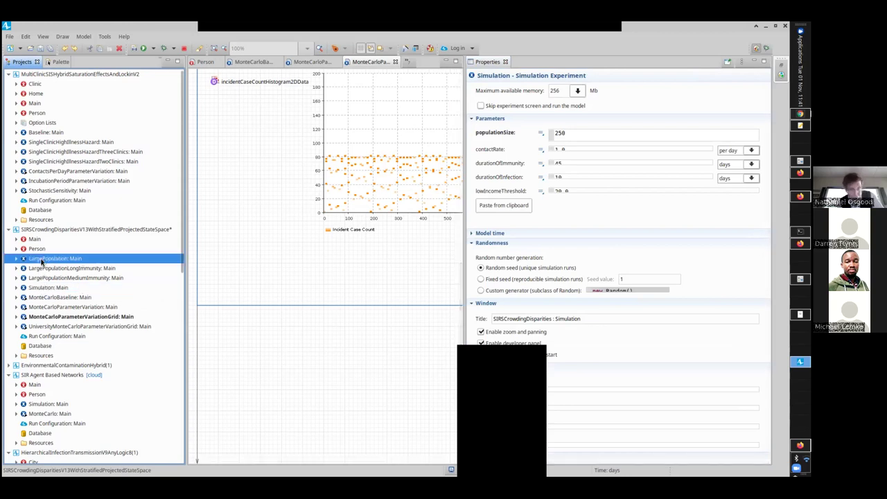
{"action": "left_click", "coordinate": [54, 316]}
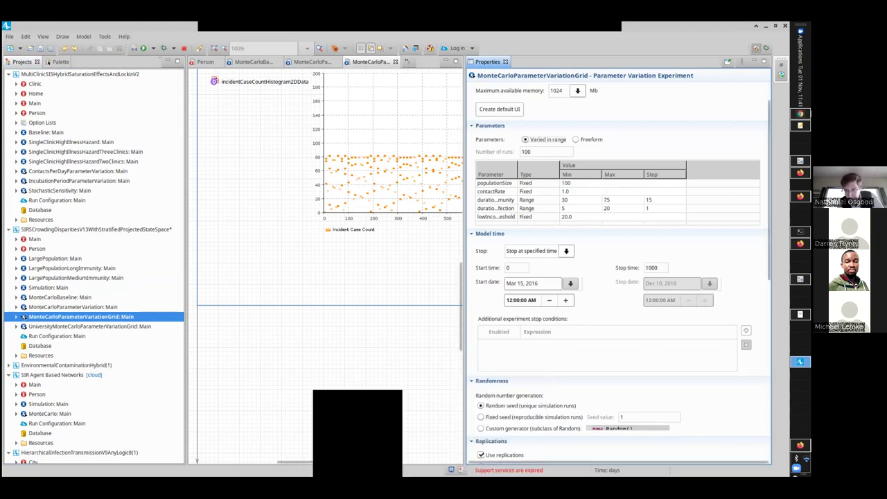
{"action": "scroll", "coordinate": [638, 201], "scroll_direction": "down", "scroll_amount": 3}
{"action": "scroll", "coordinate": [638, 201], "scroll_direction": "up", "scroll_amount": 4}
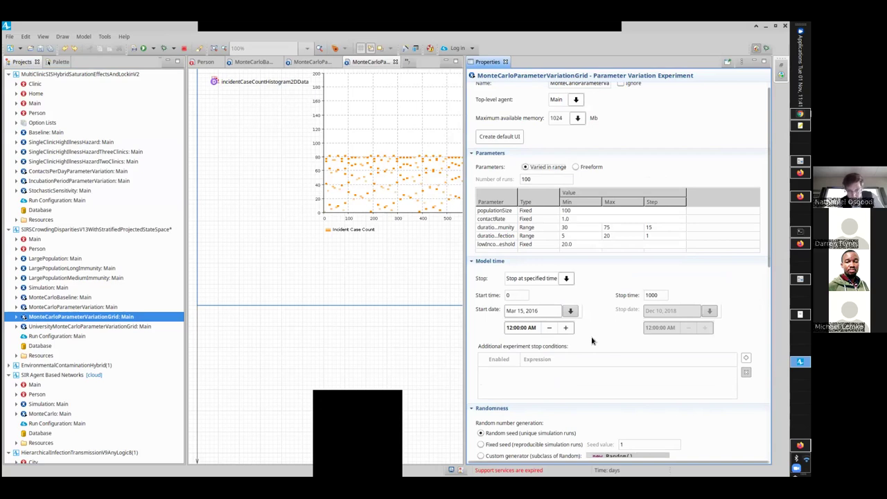
{"action": "left_click", "coordinate": [565, 210]}
{"action": "double_click", "coordinate": [571, 210]}
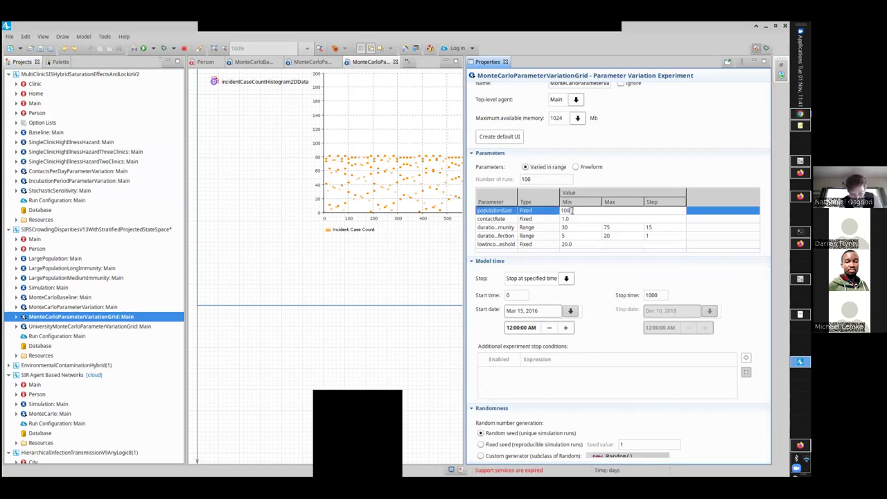
- Launch and run the MonteCarloParameterVariationGrid experiment with the larger population, and return to the model editor
{"action": "right_click", "coordinate": [43, 318]}
{"action": "left_click", "coordinate": [50, 444]}
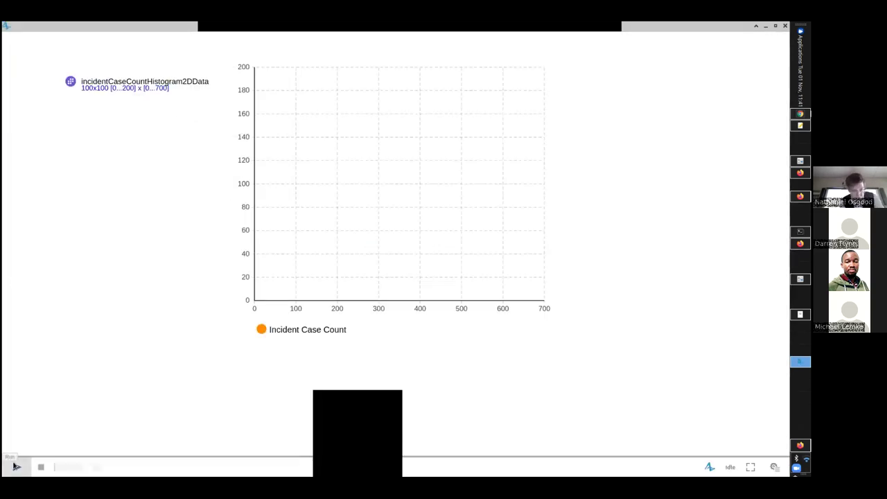
{"action": "left_click", "coordinate": [16, 467]}
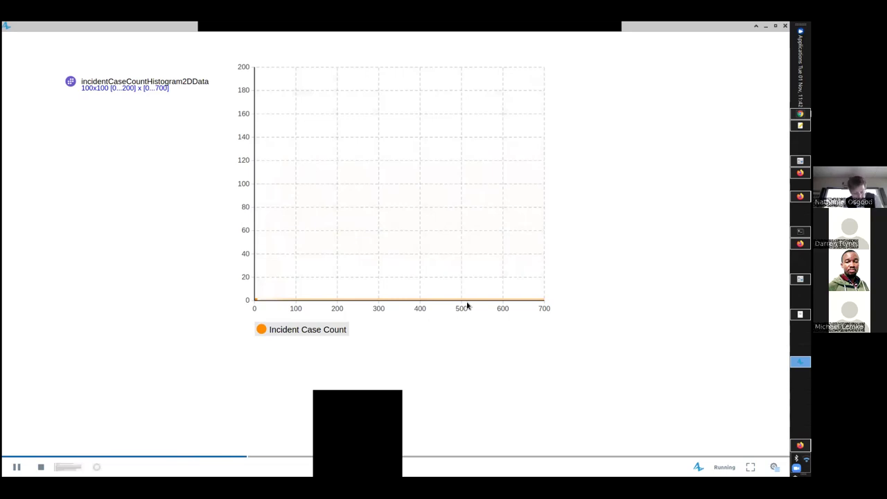
{"action": "key", "text": "alt+Tab"}
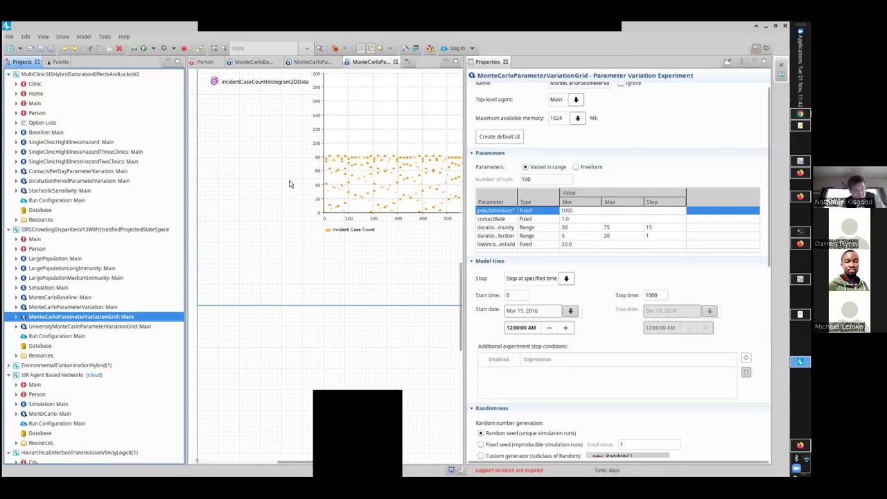
- Review the IncubationPeriod and ContactsPerDay parameter variation ranges, and duplicate the ContactsPerDayParameterVariation experiment within MultiClinicSISHybridSaturationEffectsAndLockinV2
{"action": "left_click", "coordinate": [47, 181]}
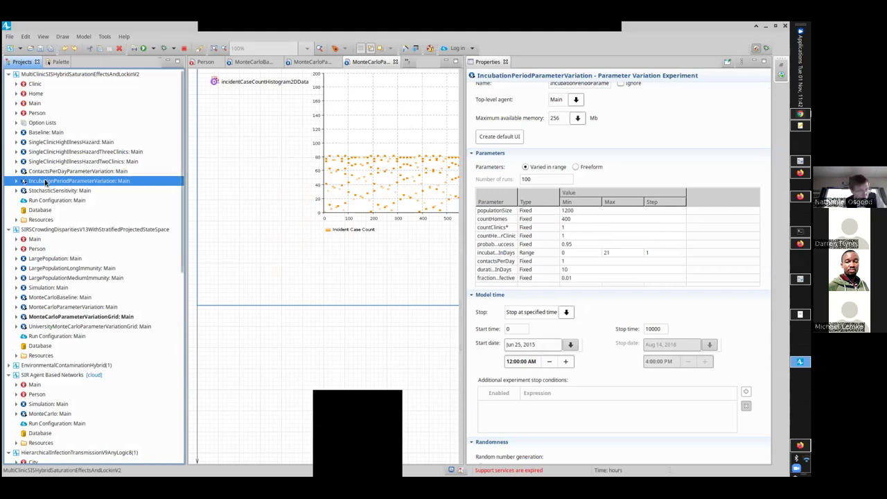
{"action": "left_click", "coordinate": [44, 172]}
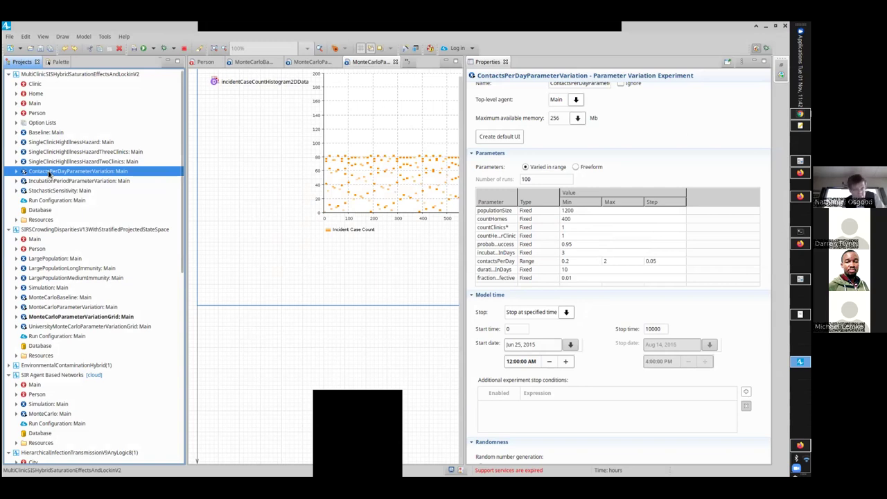
{"action": "left_click", "coordinate": [48, 181]}
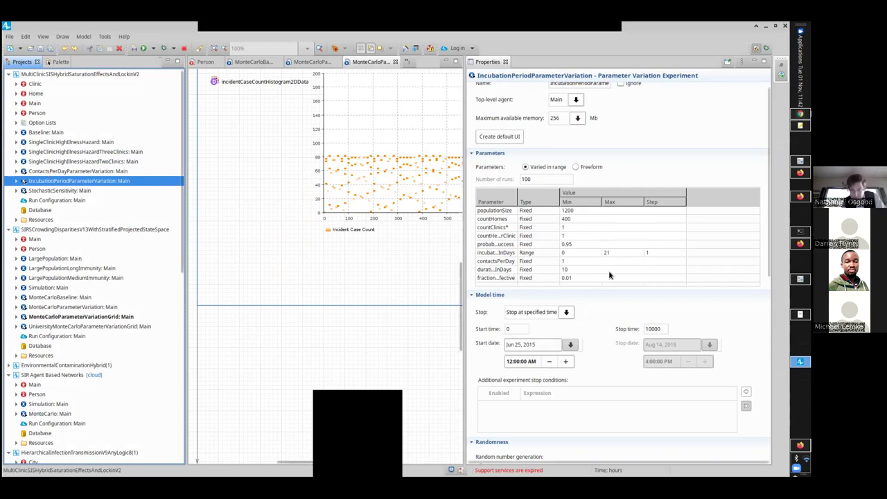
{"action": "left_click", "coordinate": [567, 253]}
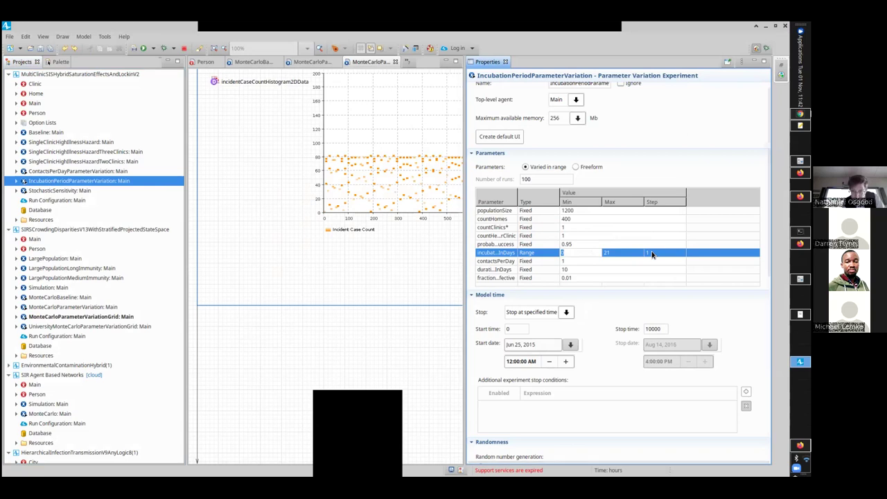
{"action": "right_click", "coordinate": [57, 173]}
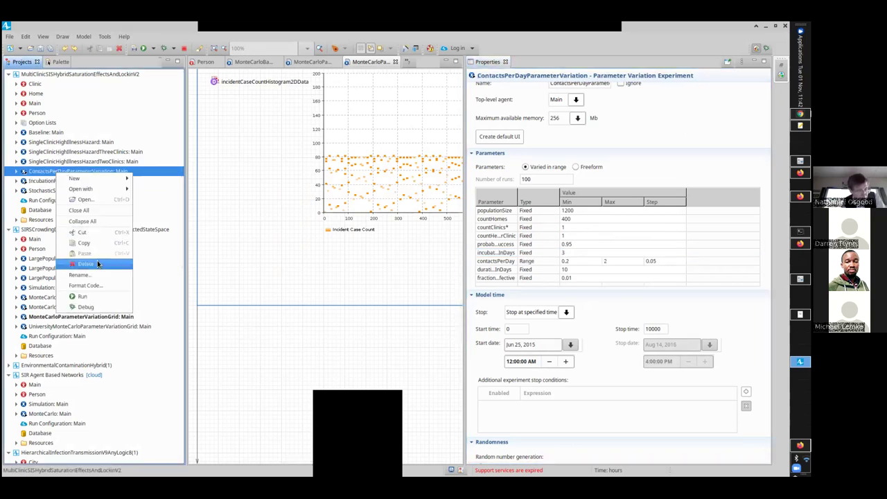
{"action": "left_click", "coordinate": [83, 243]}
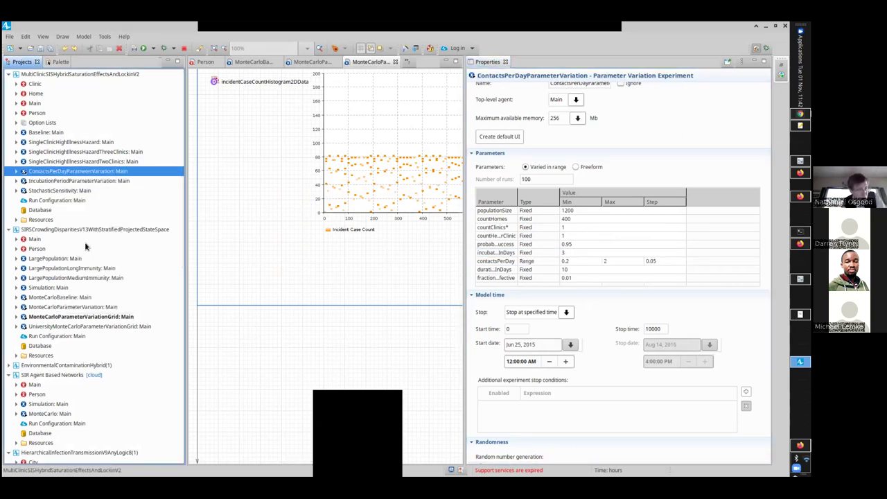
{"action": "right_click", "coordinate": [49, 75]}
{"action": "left_click", "coordinate": [69, 198]}
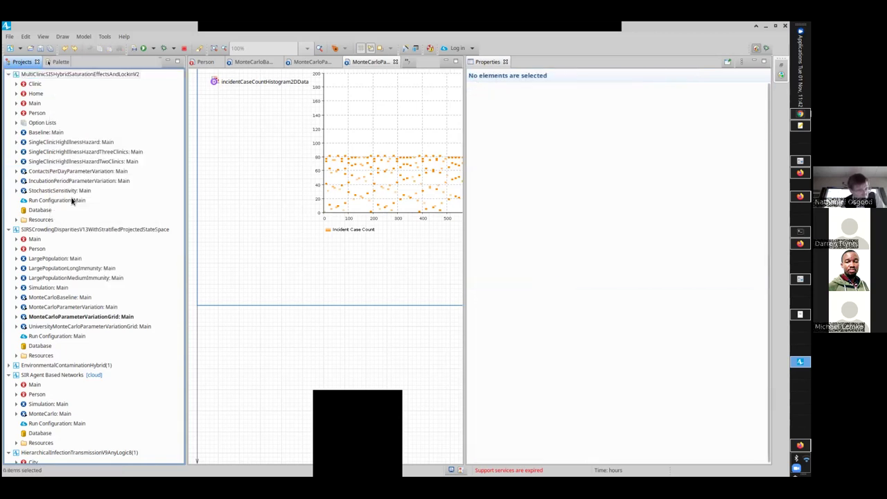
- Open the duplicated ContactsPerDayParameterVariation1 experiment and rename it MultivariateContactsPerDayParameterVariation
{"action": "left_click", "coordinate": [58, 190]}
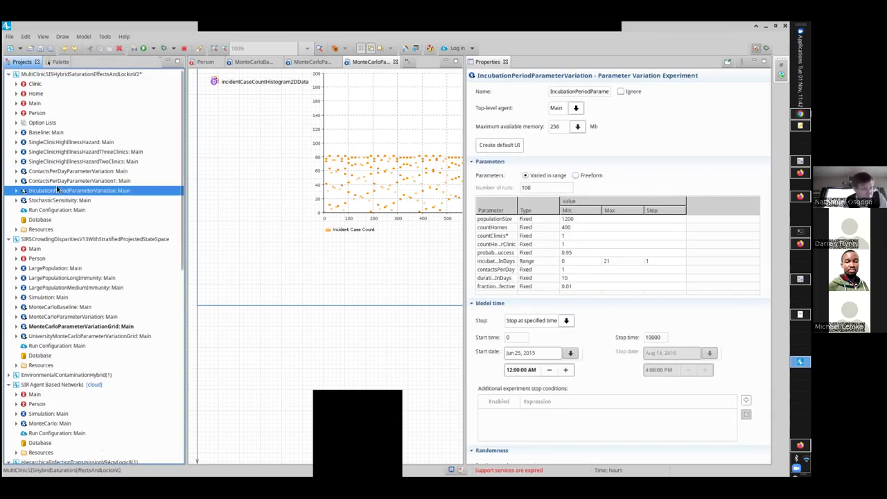
{"action": "double_click", "coordinate": [56, 180]}
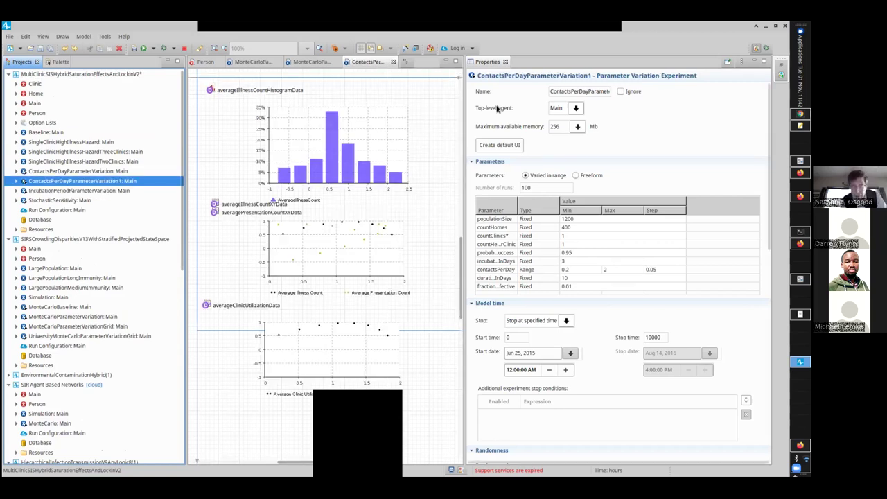
{"action": "left_click", "coordinate": [568, 90]}
{"action": "type", "text": "M"}
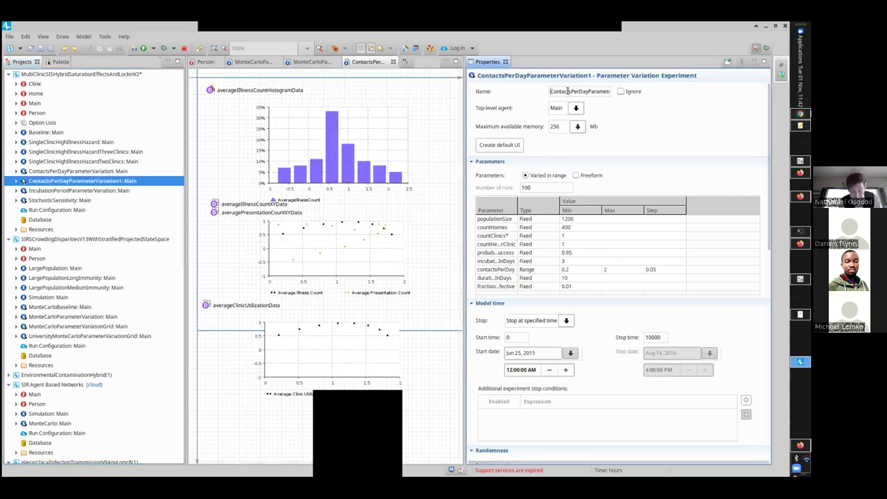
{"action": "type", "text": "ultivariate"}
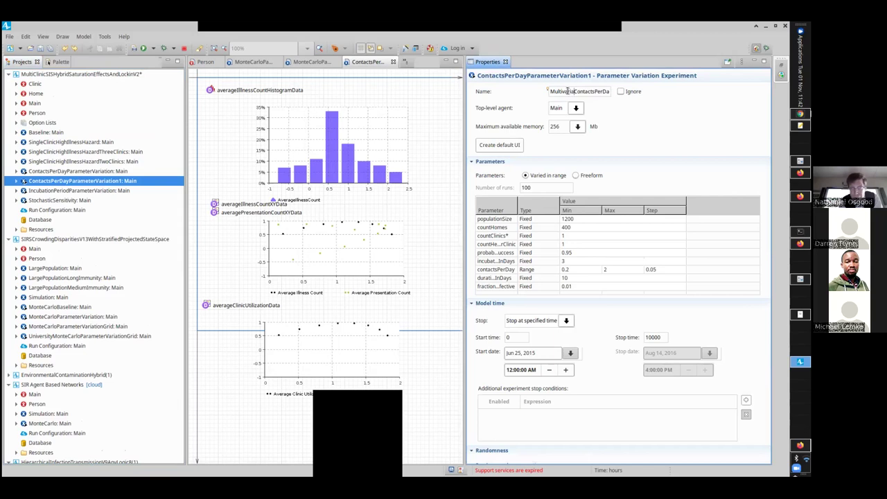
{"action": "key", "text": "End"}
{"action": "key", "text": "BackSpace"}
{"action": "key", "text": "Return"}
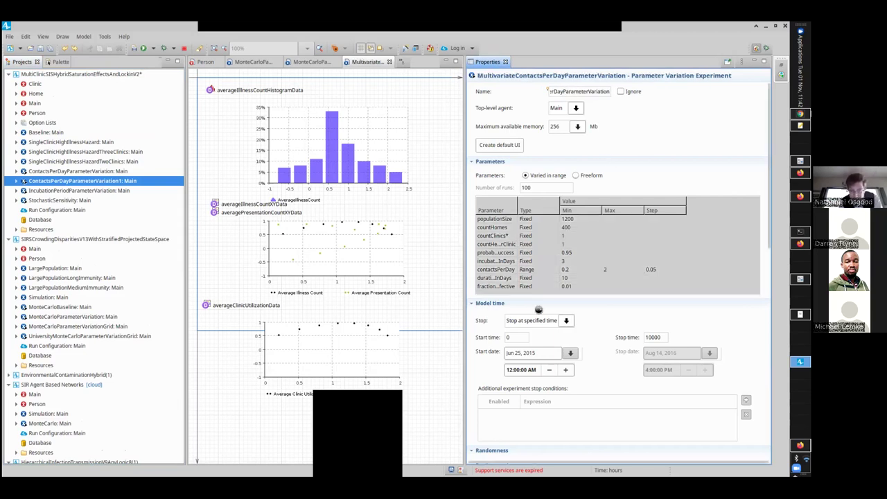
- Change the incubation period parameter's type from Fixed to Range in the multivariate experiment, with a minimum of 1
{"action": "left_click", "coordinate": [570, 261]}
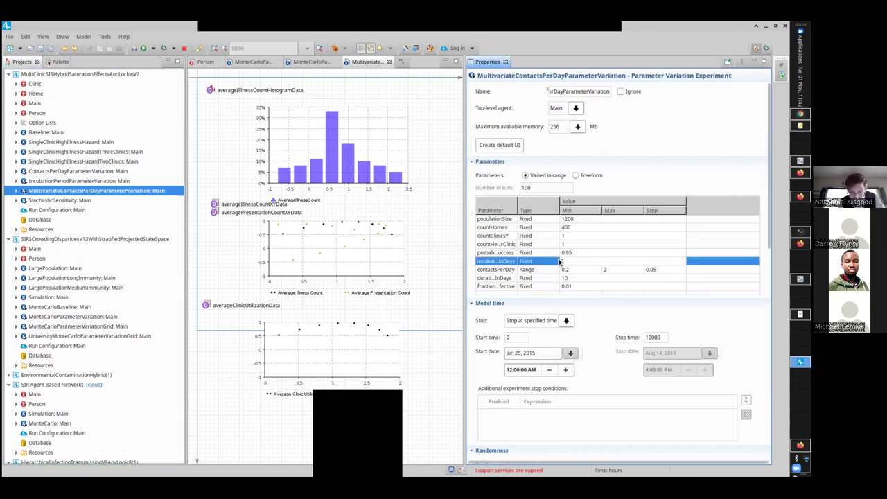
{"action": "left_click", "coordinate": [552, 262]}
{"action": "left_click", "coordinate": [553, 261]}
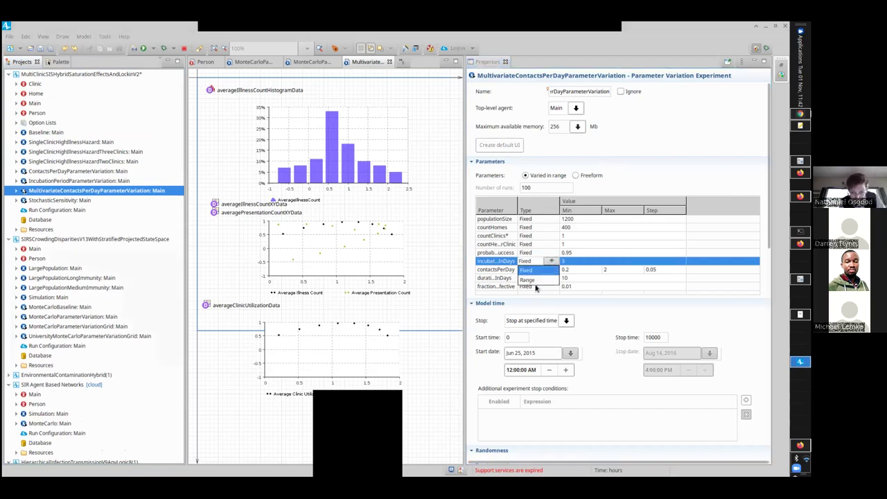
{"action": "left_click", "coordinate": [529, 279]}
{"action": "left_click", "coordinate": [571, 261]}
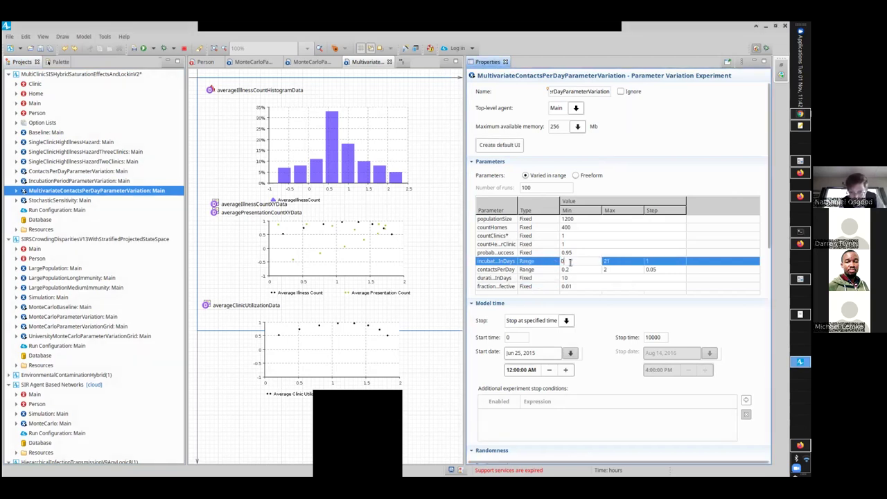
{"action": "type", "text": "2"}
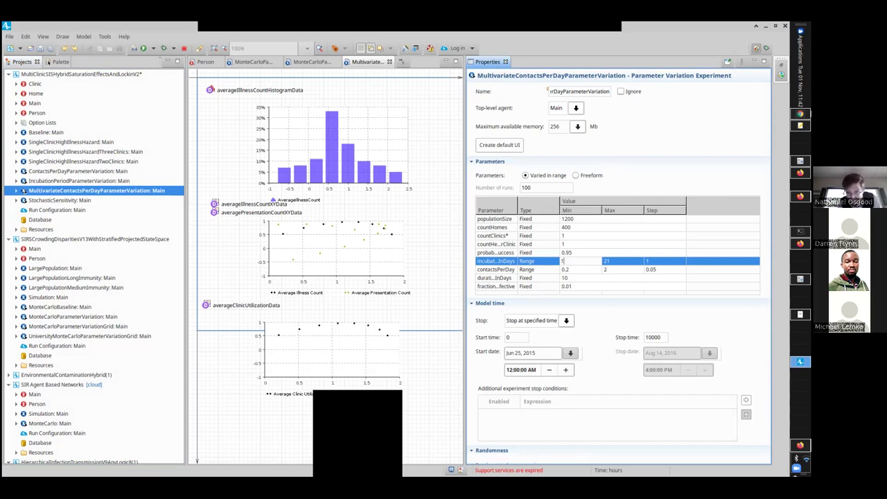
{"action": "left_click", "coordinate": [592, 252]}
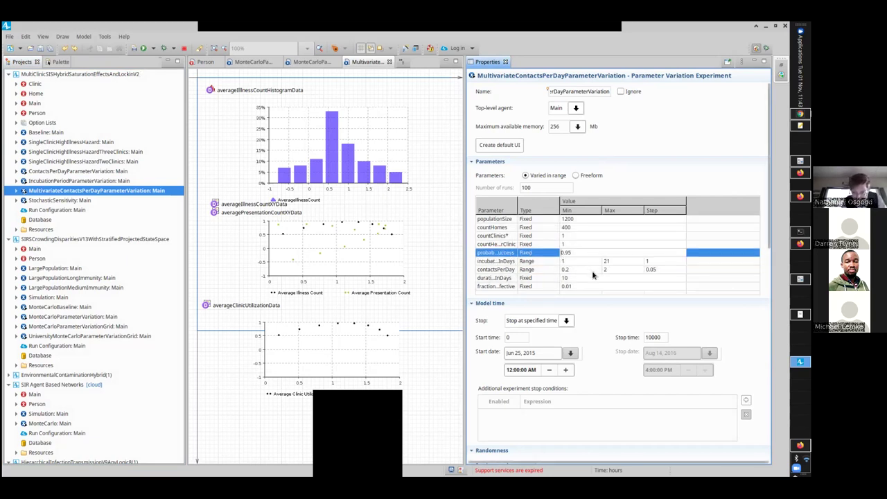
- Check the replication settings of MultivariateContactsPerDayParameterVariation, and launch and run the experiment
{"action": "scroll", "coordinate": [593, 262], "scroll_direction": "down", "scroll_amount": 3}
{"action": "scroll", "coordinate": [558, 363], "scroll_direction": "down", "scroll_amount": 1}
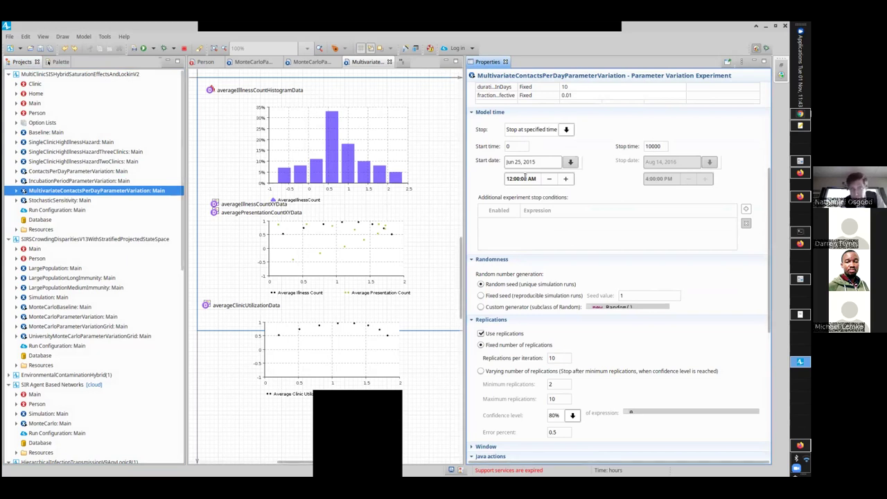
{"action": "scroll", "coordinate": [653, 149], "scroll_direction": "up", "scroll_amount": 3}
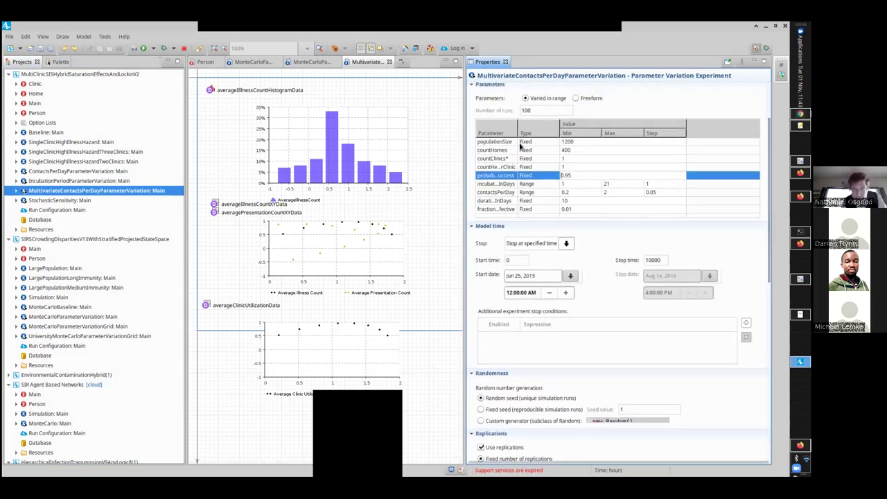
{"action": "right_click", "coordinate": [68, 195]}
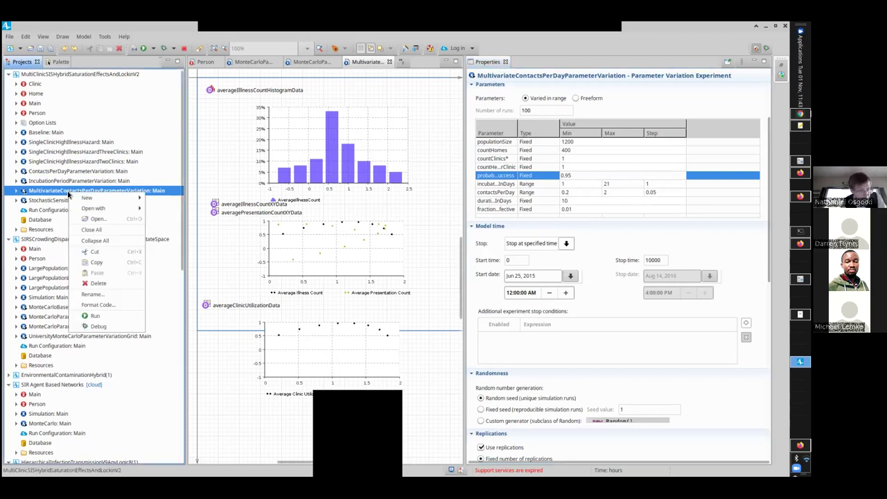
{"action": "left_click", "coordinate": [99, 312]}
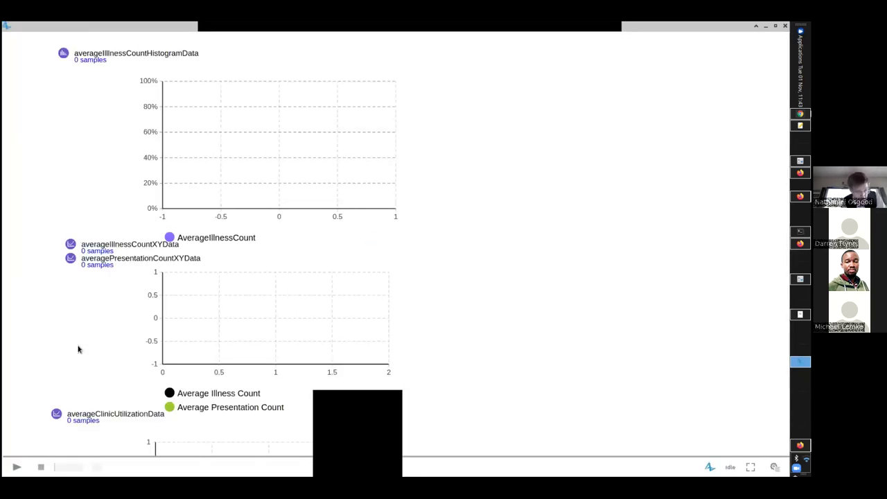
{"action": "left_click", "coordinate": [16, 467]}
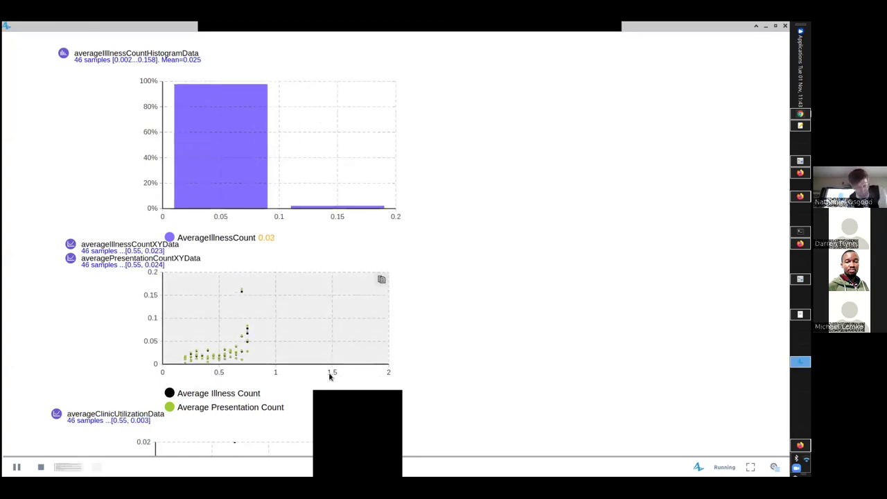
- Examine the illness count, presentation count and clinic utilization plots of the running multivariate experiment, and return to the model editor
{"action": "key", "text": "alt+Tab"}
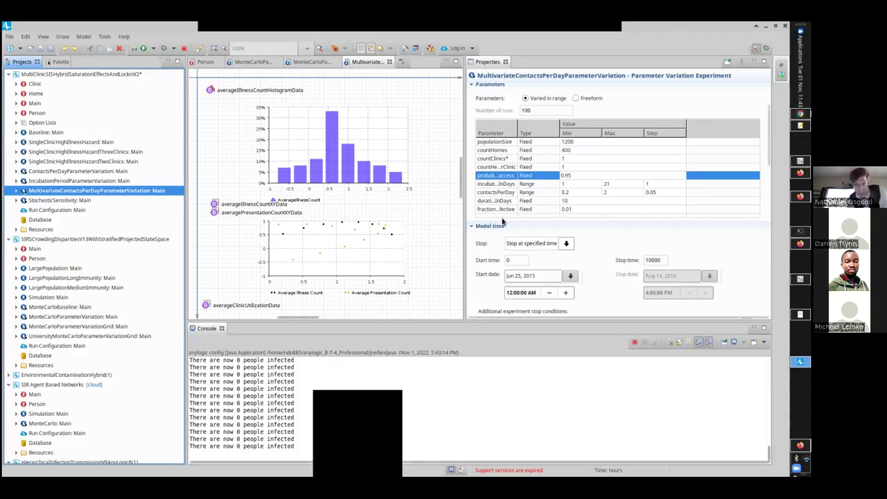
{"action": "key", "text": "alt+Tab"}
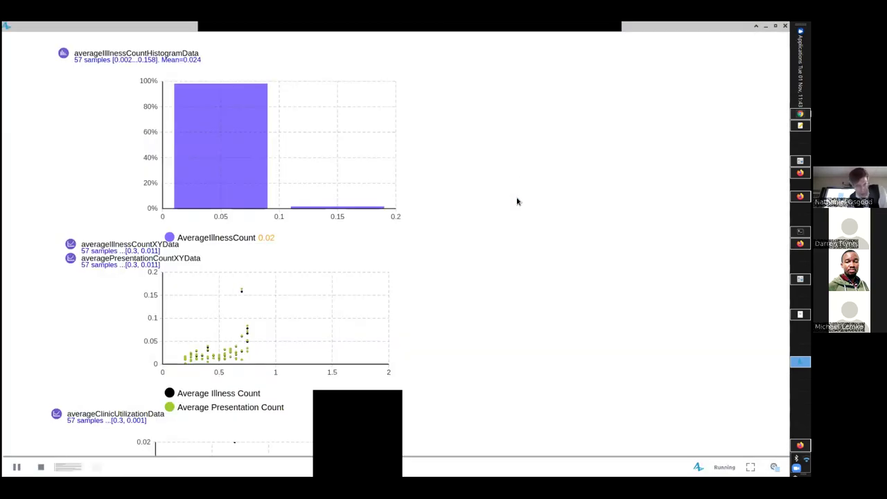
{"action": "scroll", "coordinate": [465, 222], "scroll_direction": "down", "scroll_amount": 1}
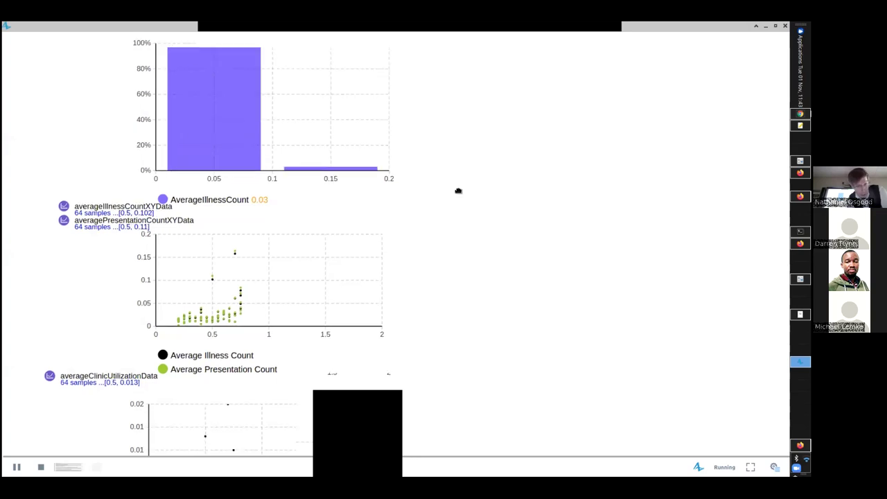
{"action": "scroll", "coordinate": [454, 181], "scroll_direction": "up", "scroll_amount": 5}
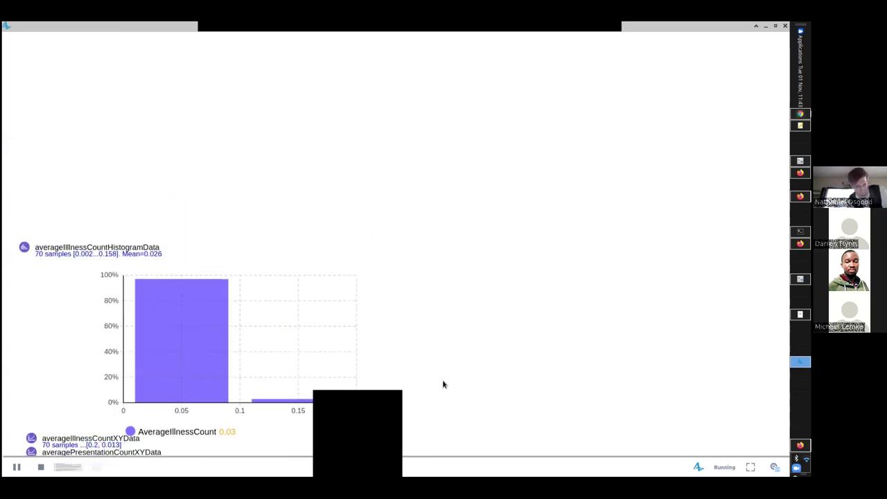
{"action": "left_click_drag", "start_coordinate": [442, 382], "coordinate": [404, 188]}
{"action": "left_click_drag", "start_coordinate": [418, 333], "coordinate": [421, 202]}
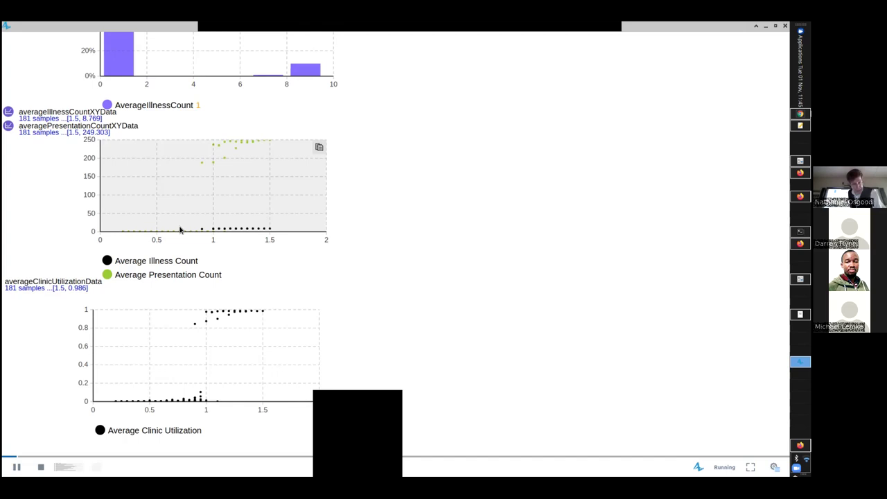
{"action": "key", "text": "alt+Tab"}
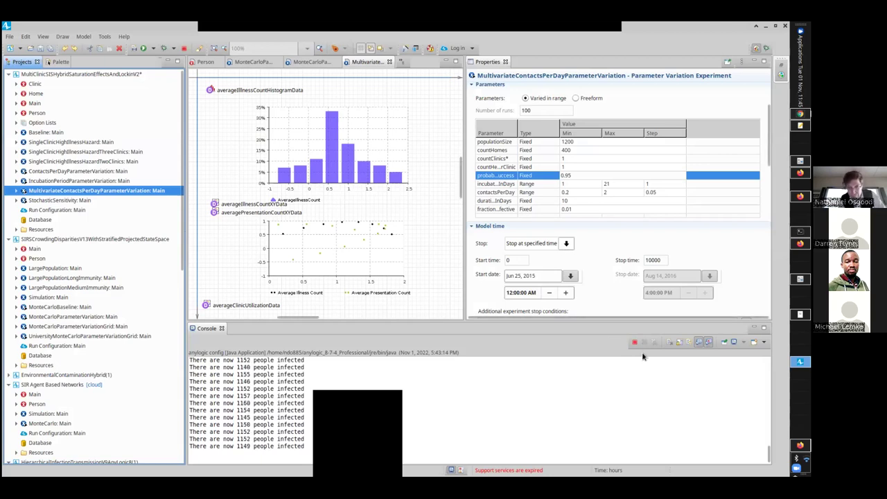
- Rename the MonteCarloParameterVariationGrid experiment as ParameterVariationGrid and save the model
{"action": "double_click", "coordinate": [47, 318]}
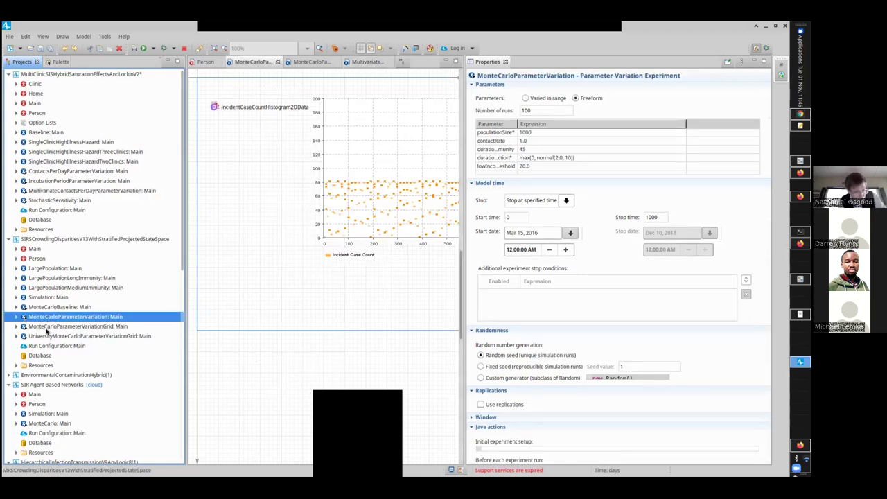
{"action": "double_click", "coordinate": [47, 327]}
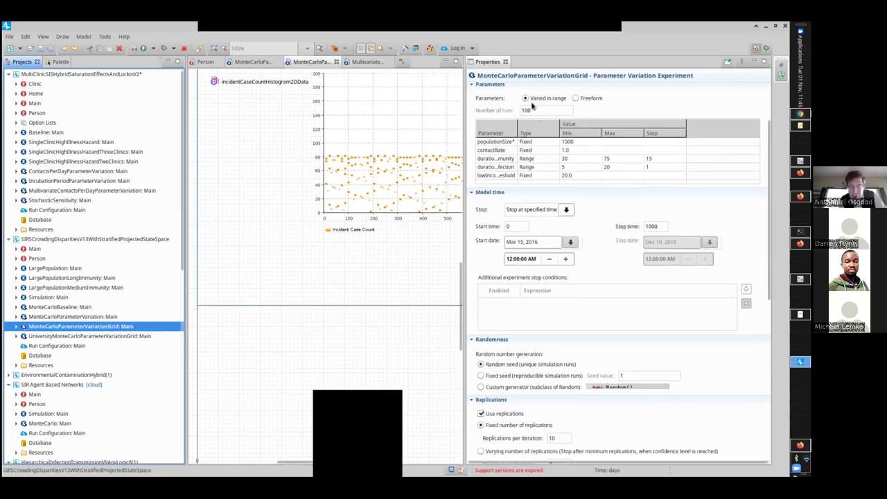
{"action": "scroll", "coordinate": [526, 101], "scroll_direction": "up", "scroll_amount": 3}
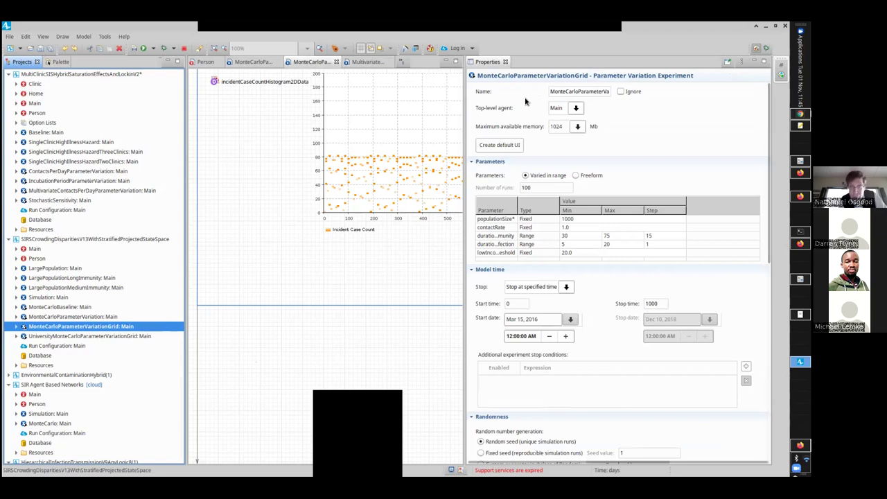
{"action": "double_click", "coordinate": [580, 93]}
{"action": "key", "text": "Home"}
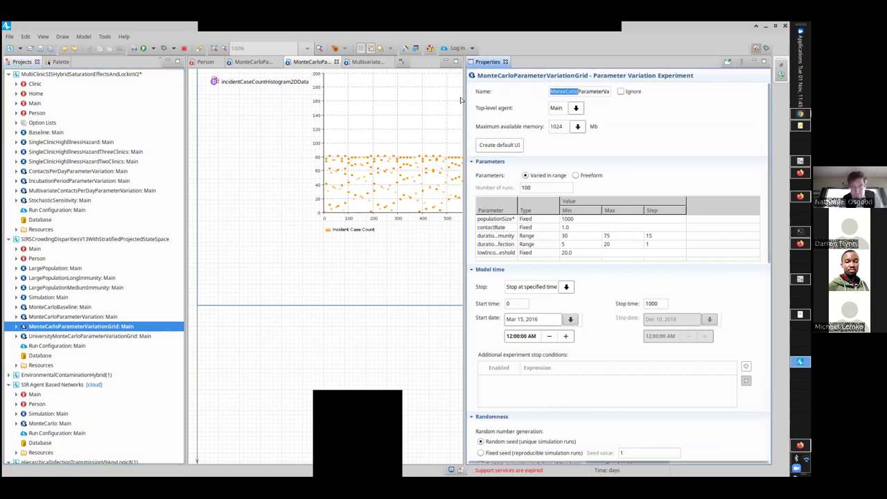
{"action": "key", "text": "Delete"}
{"action": "key", "text": "Delete"}
{"action": "key", "text": "Delete"}
{"action": "key", "text": "Delete"}
{"action": "key", "text": "Delete"}
{"action": "key", "text": "Delete"}
{"action": "key", "text": "Delete"}
{"action": "key", "text": "Delete"}
{"action": "key", "text": "Delete"}
{"action": "key", "text": "Delete"}
{"action": "key", "text": "ctrl+s"}
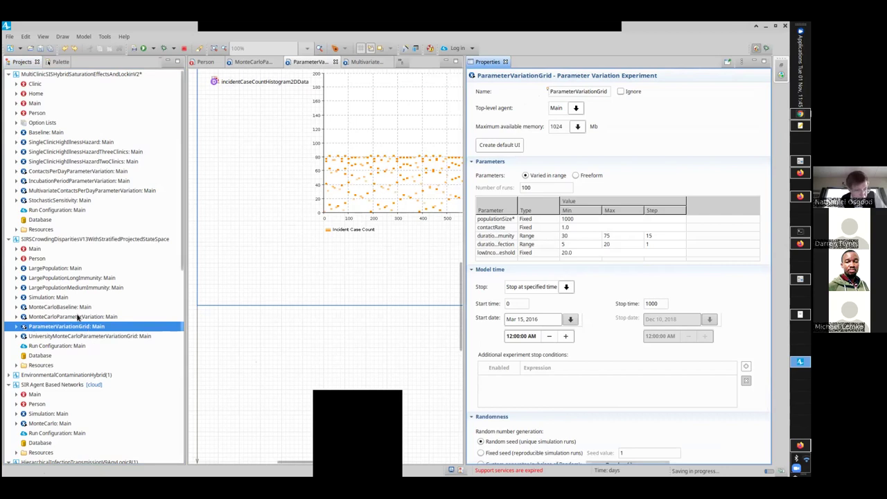
- Open MonteCarloParameterVariation, widen the Parameter column to show full names, and examine the freeform durationOfInfection expression
{"action": "double_click", "coordinate": [78, 317]}
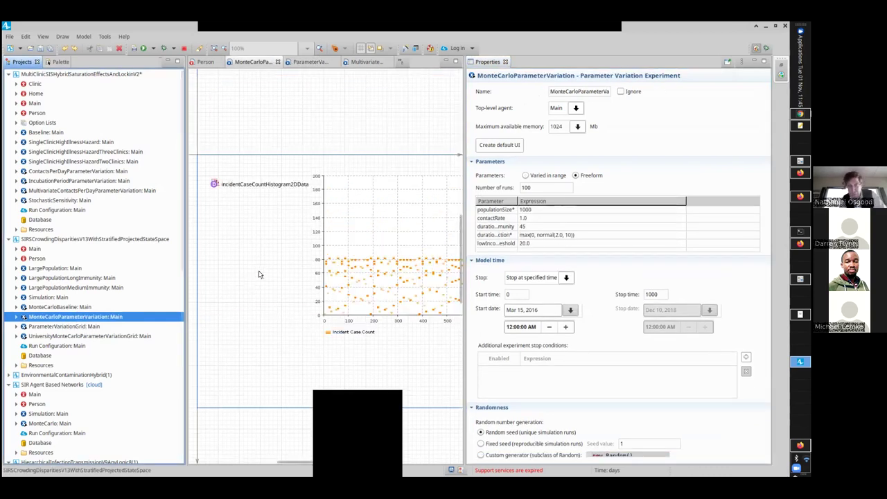
{"action": "left_click", "coordinate": [570, 243]}
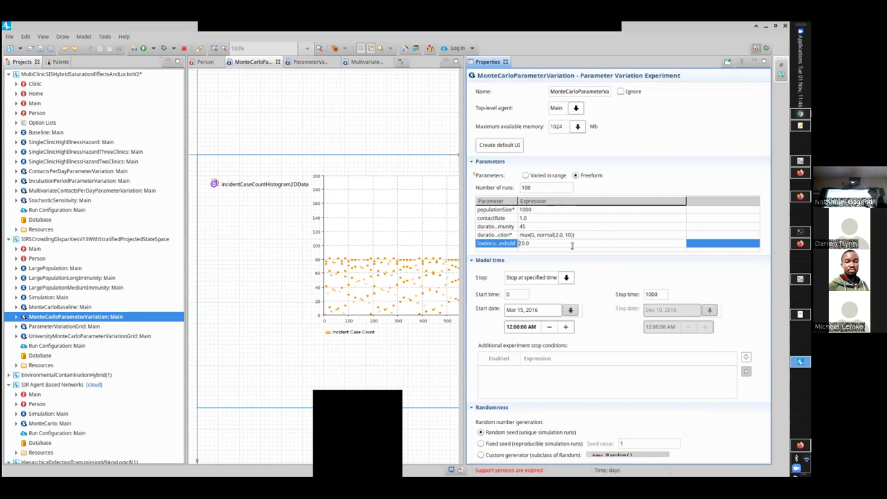
{"action": "left_click_drag", "start_coordinate": [518, 201], "coordinate": [566, 201]}
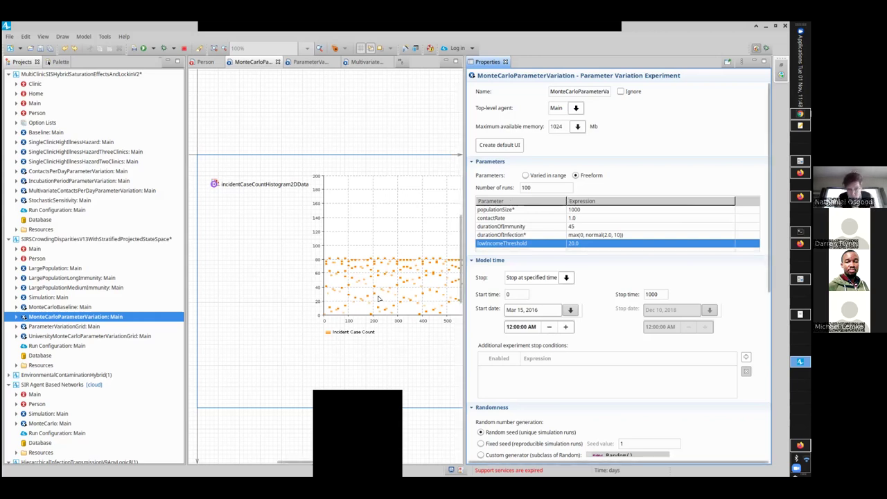
{"action": "left_click", "coordinate": [599, 235]}
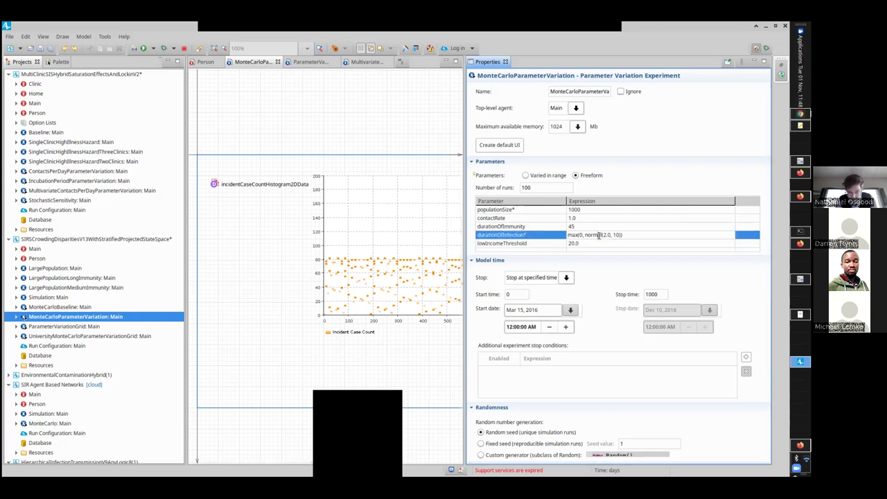
{"action": "left_click", "coordinate": [599, 235]}
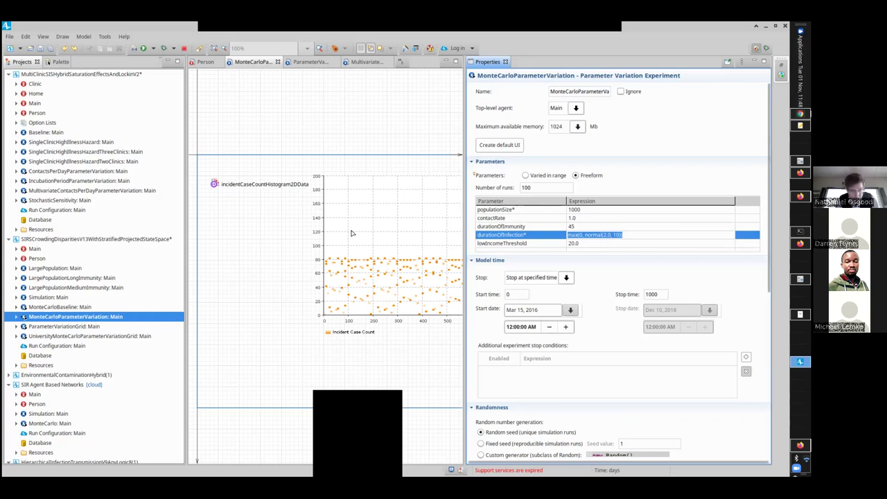
- Open the IncubationPeriodParameterVariation experiment and inspect the properties of its averagePresentationCountXYData data set
{"action": "double_click", "coordinate": [81, 182]}
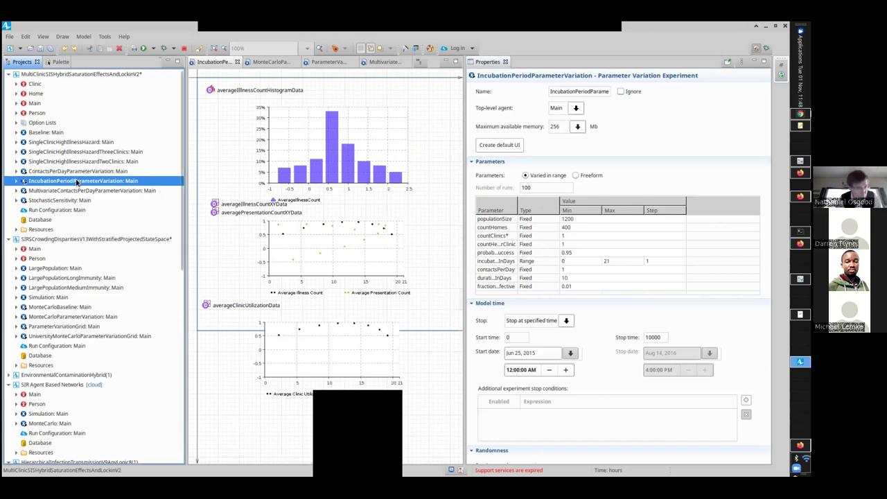
{"action": "right_click", "coordinate": [76, 182]}
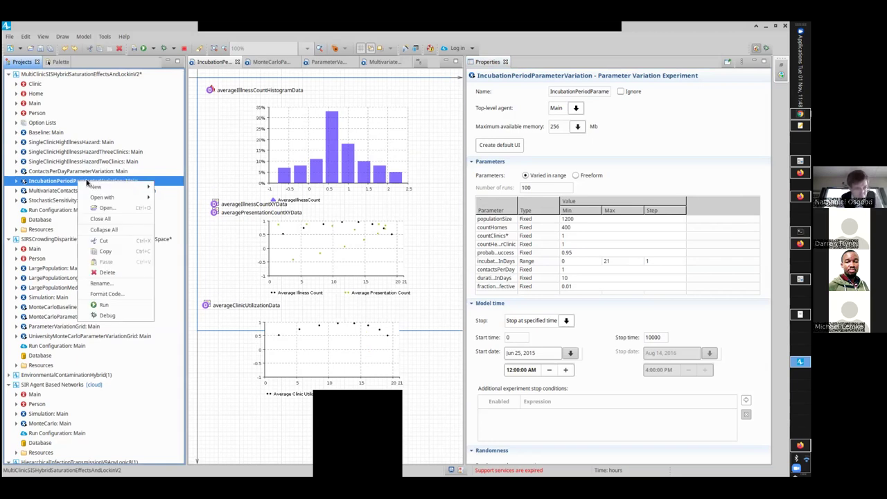
{"action": "mouse_move", "coordinate": [139, 186]}
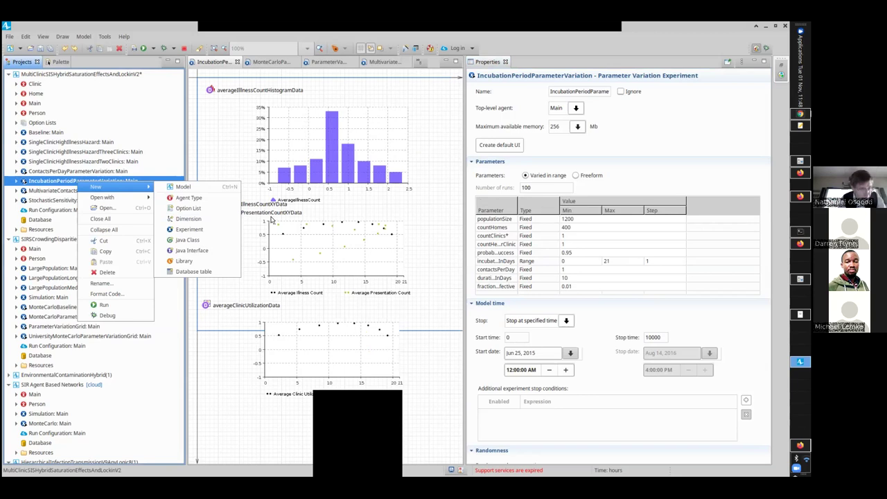
{"action": "key", "text": "Escape"}
{"action": "left_click", "coordinate": [214, 206]}
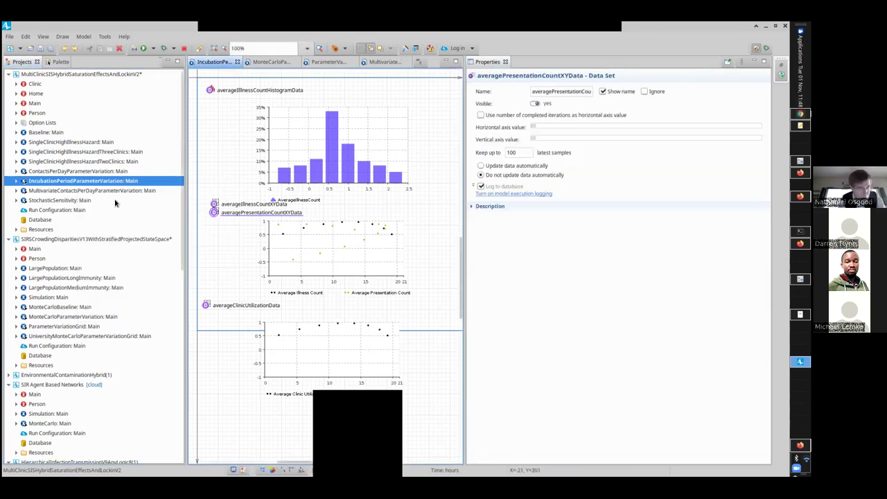
- Inspect the ContactsPerDayParameterVariation and MultivariateContactsPerDayParameterVariation properties and the incubation experiment's averagePresentationCountXYData and averageIllnessCountXYData data sets
{"action": "left_click_drag", "start_coordinate": [77, 182], "coordinate": [70, 175]}
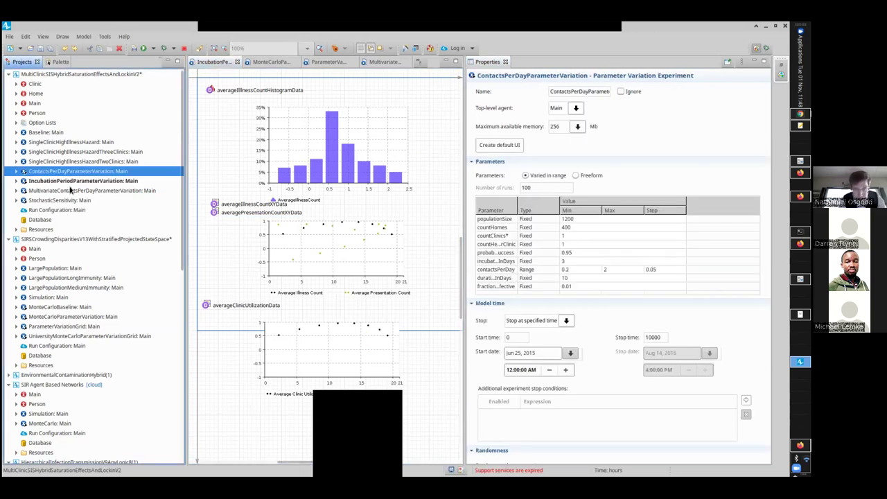
{"action": "left_click", "coordinate": [78, 191]}
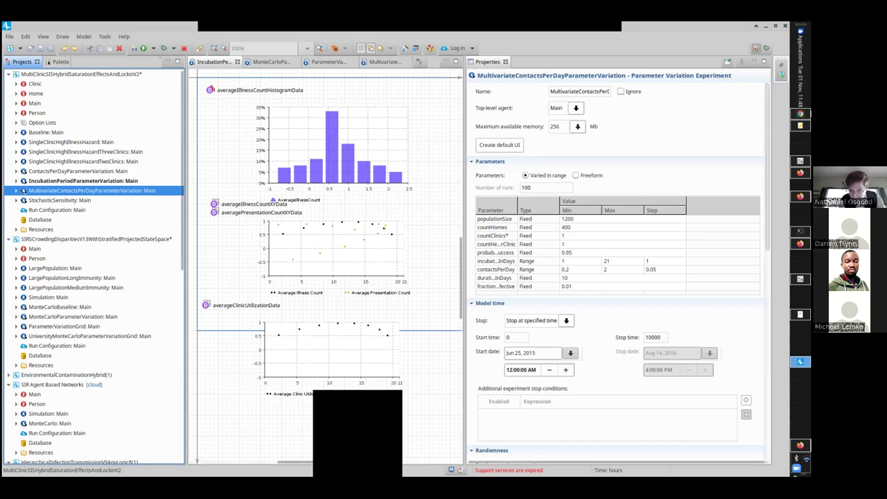
{"action": "scroll", "coordinate": [617, 277], "scroll_direction": "down", "scroll_amount": 8}
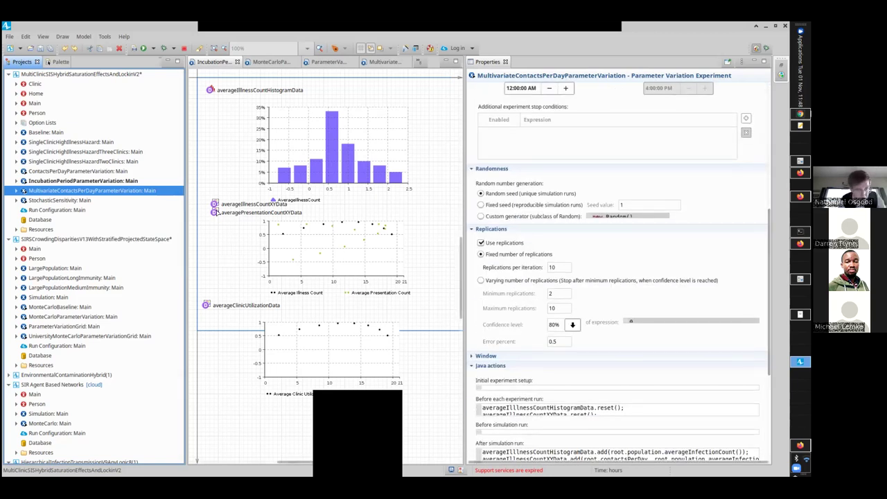
{"action": "left_click", "coordinate": [215, 213]}
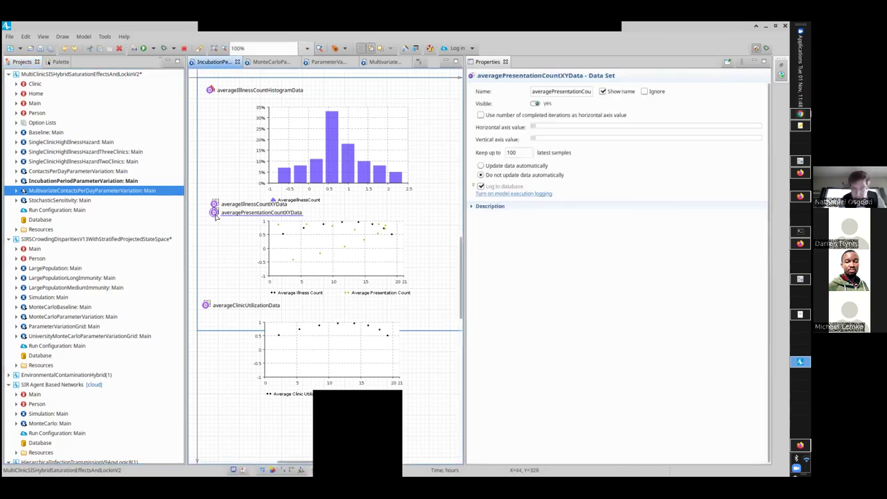
{"action": "left_click", "coordinate": [214, 204]}
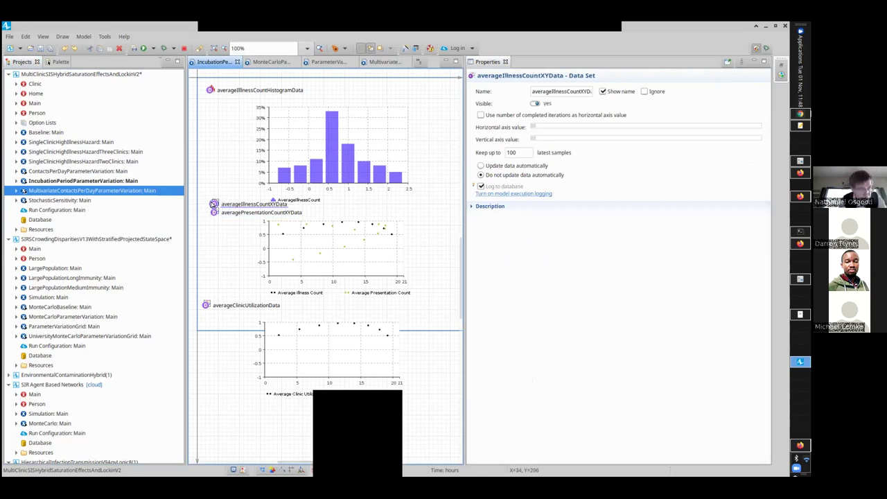
{"action": "left_click", "coordinate": [80, 190]}
- Open the StochasticSensitivity experiment and inspect the properties of its averagePresentationCountHistogramData
{"action": "left_click", "coordinate": [111, 200]}
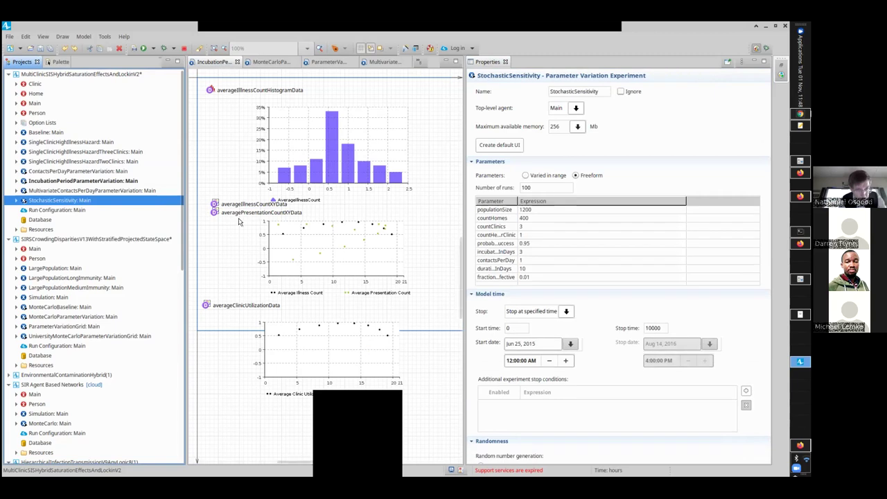
{"action": "double_click", "coordinate": [129, 200]}
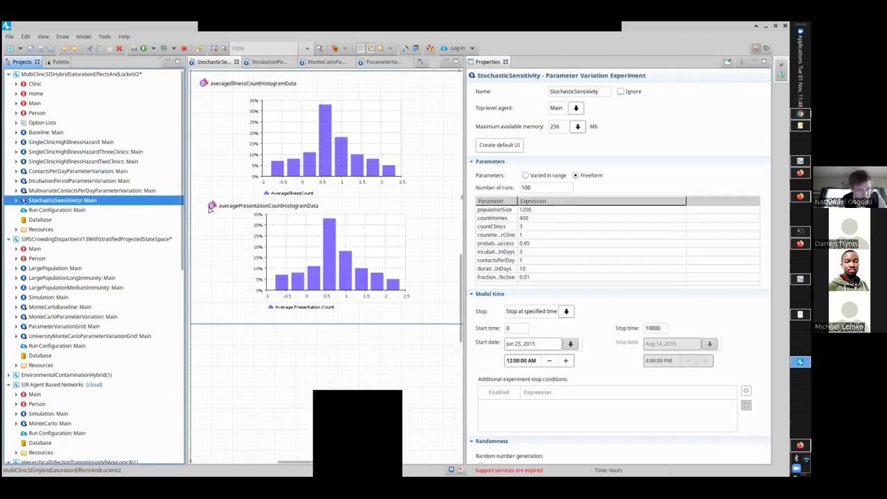
{"action": "left_click", "coordinate": [210, 207]}
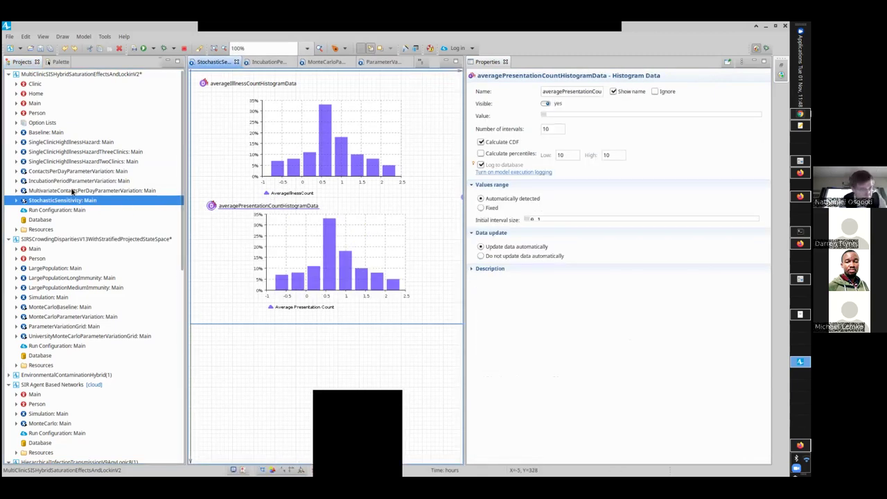
- Compare the averagePresentationCountXYData data set properties in the IncubationPeriodParameterVariation and ContactsPerDayParameterVariation experiments
{"action": "double_click", "coordinate": [64, 180]}
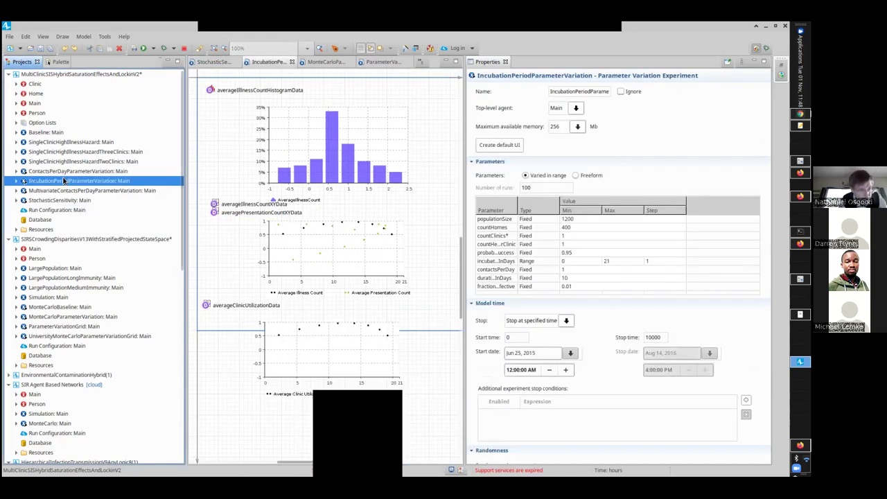
{"action": "left_click", "coordinate": [216, 212]}
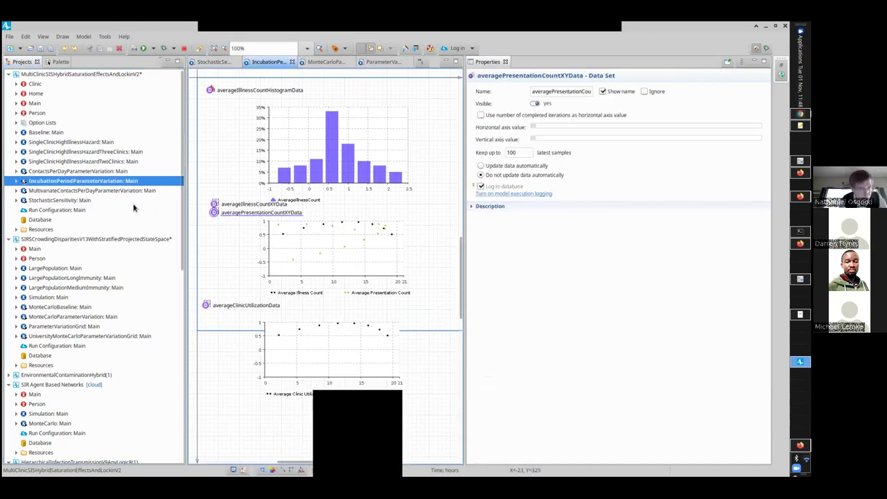
{"action": "double_click", "coordinate": [105, 171]}
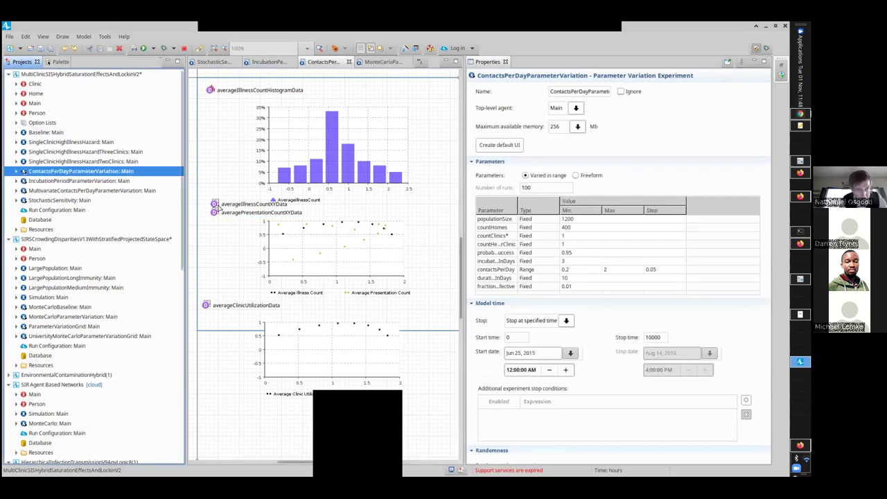
{"action": "left_click", "coordinate": [215, 212]}
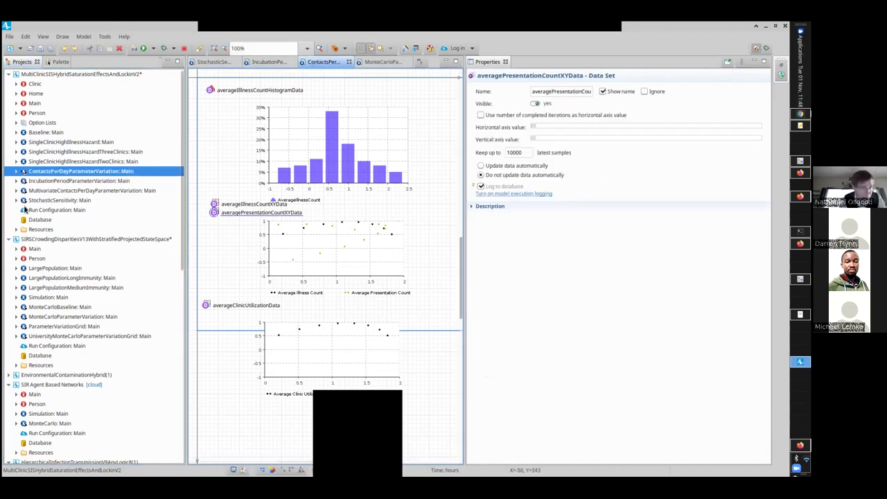
- Copy the ContactsPerDayParameterVariation experiment and paste the duplicate into the MultiClinicSISHybridSaturationEffectsAndLockinV2 model
{"action": "right_click", "coordinate": [46, 173]}
{"action": "left_click", "coordinate": [37, 176]}
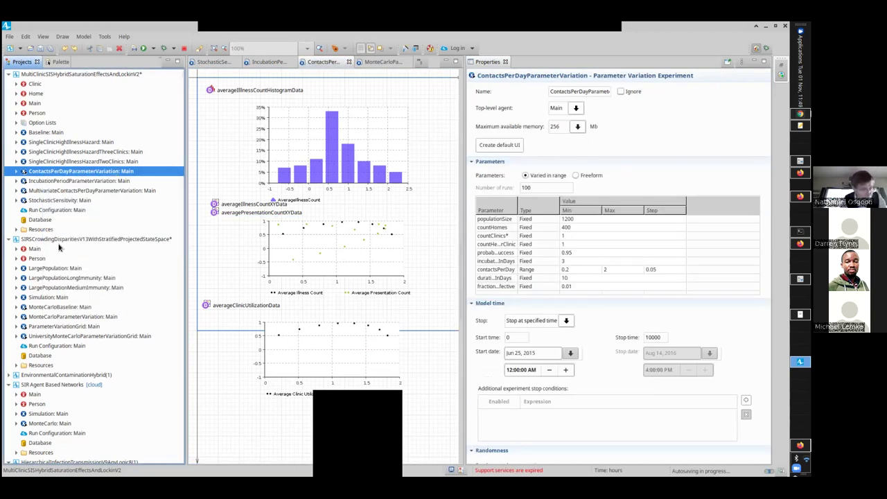
{"action": "right_click", "coordinate": [38, 176]}
{"action": "key", "text": "Escape"}
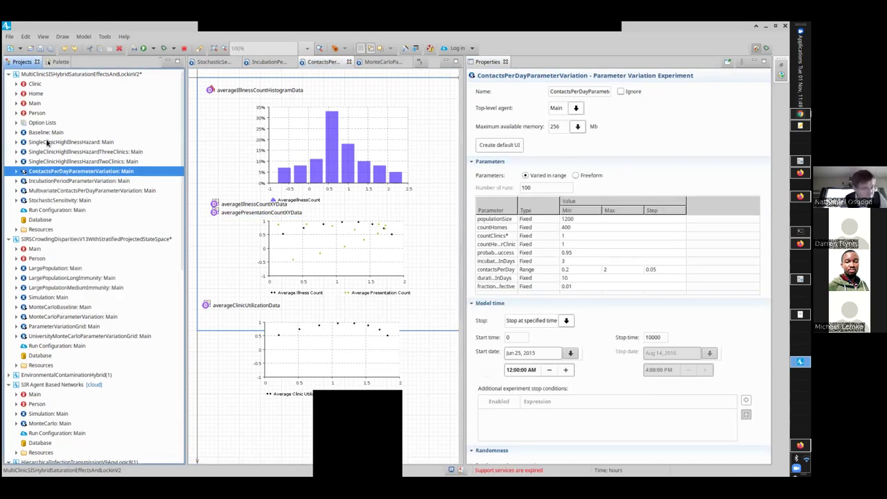
{"action": "right_click", "coordinate": [52, 74]}
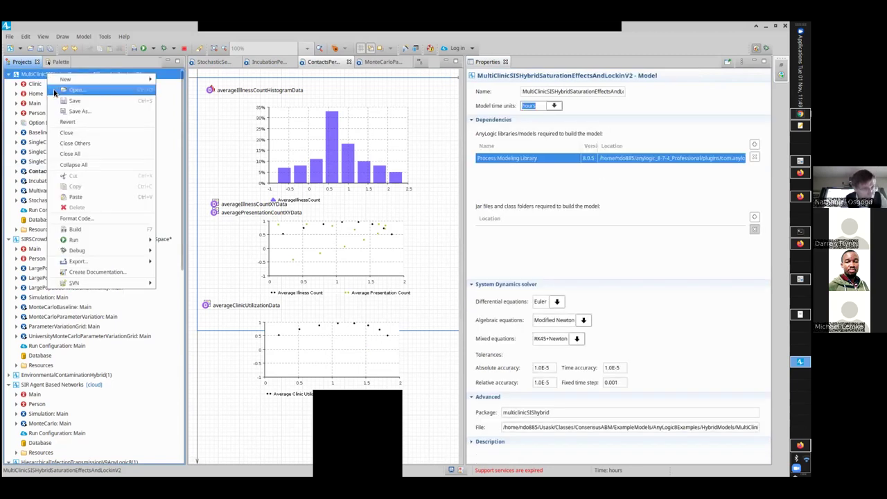
{"action": "left_click", "coordinate": [75, 199]}
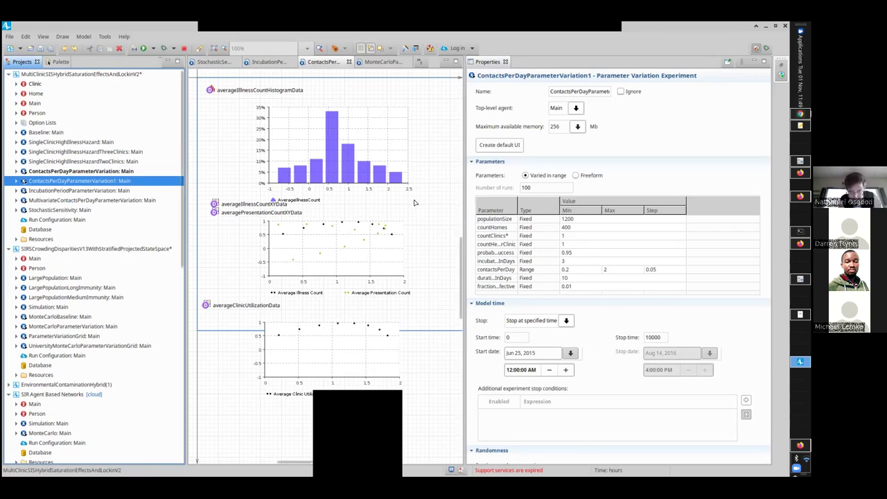
- Switch the duplicated contacts-per-day experiment's parameters from Varied in range to Freeform
{"action": "left_click", "coordinate": [537, 270]}
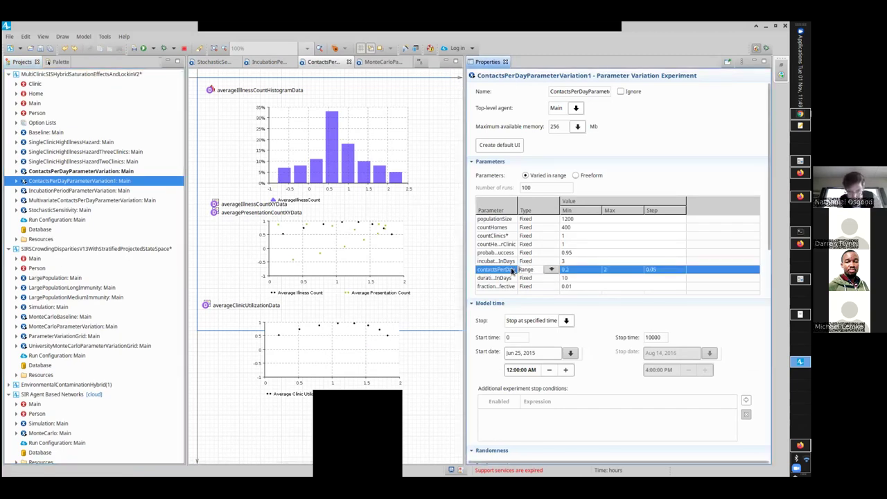
{"action": "left_click", "coordinate": [551, 270]}
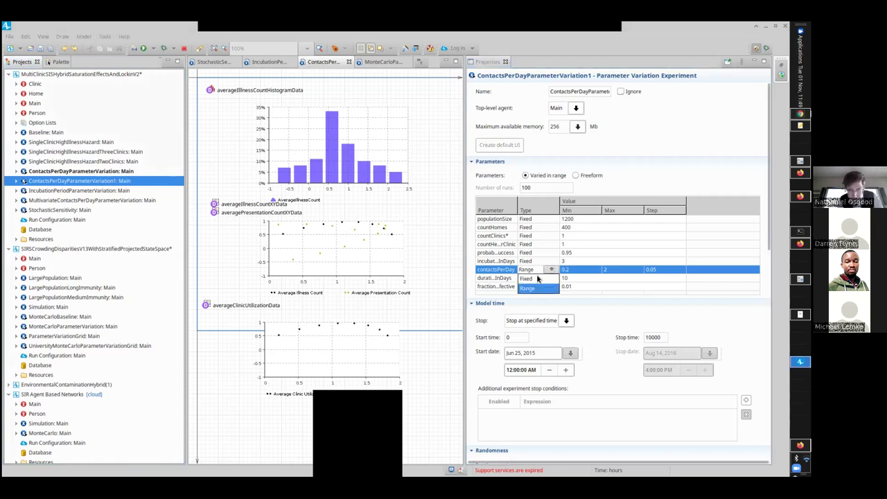
{"action": "left_click", "coordinate": [577, 179]}
{"action": "left_click", "coordinate": [576, 176]}
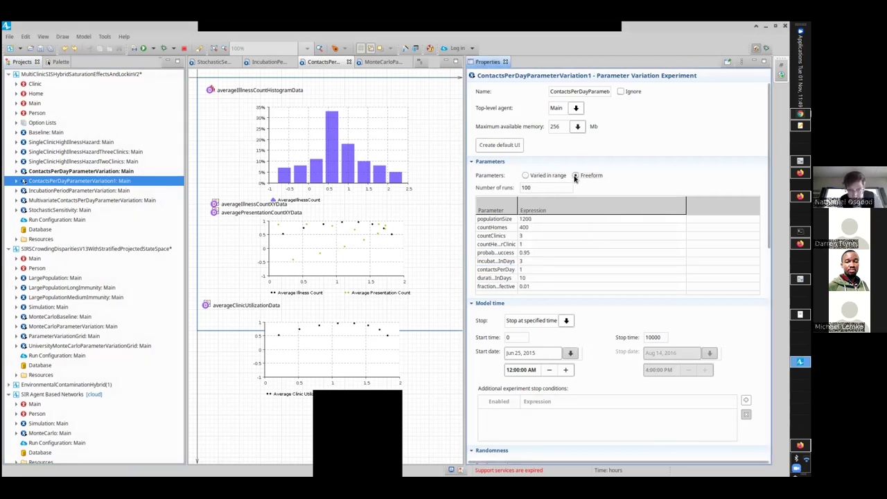